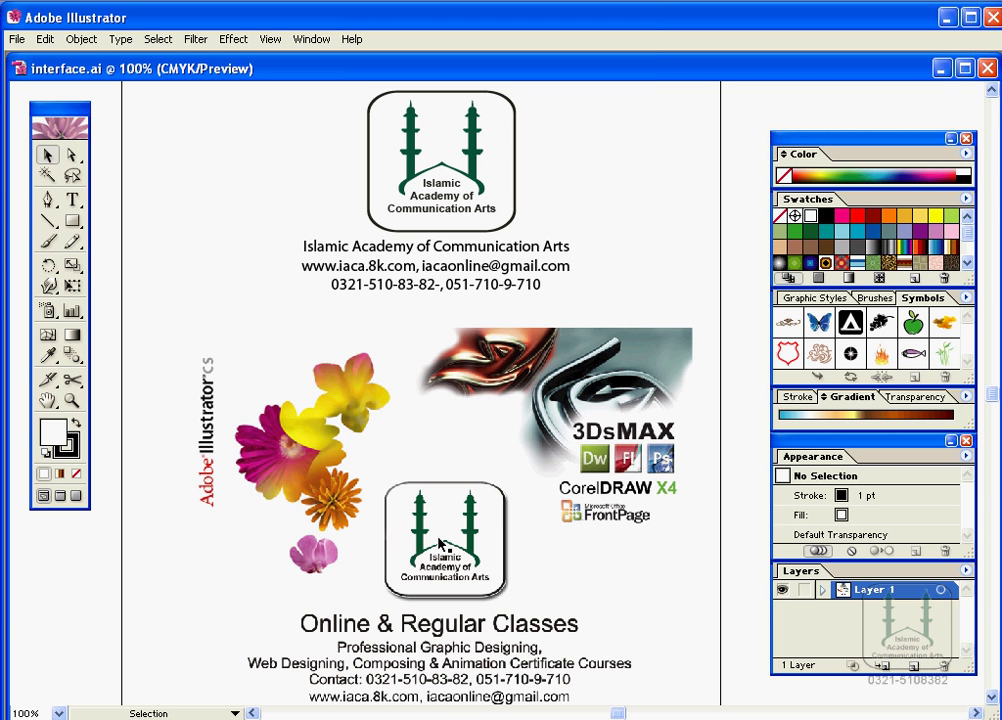
- Select the large flower and software-logo artwork below the academy logo
{"action": "left_click", "coordinate": [401, 441]}
- Delete the selected promotional artwork and pan the page view down and right
{"action": "key", "text": "Delete"}
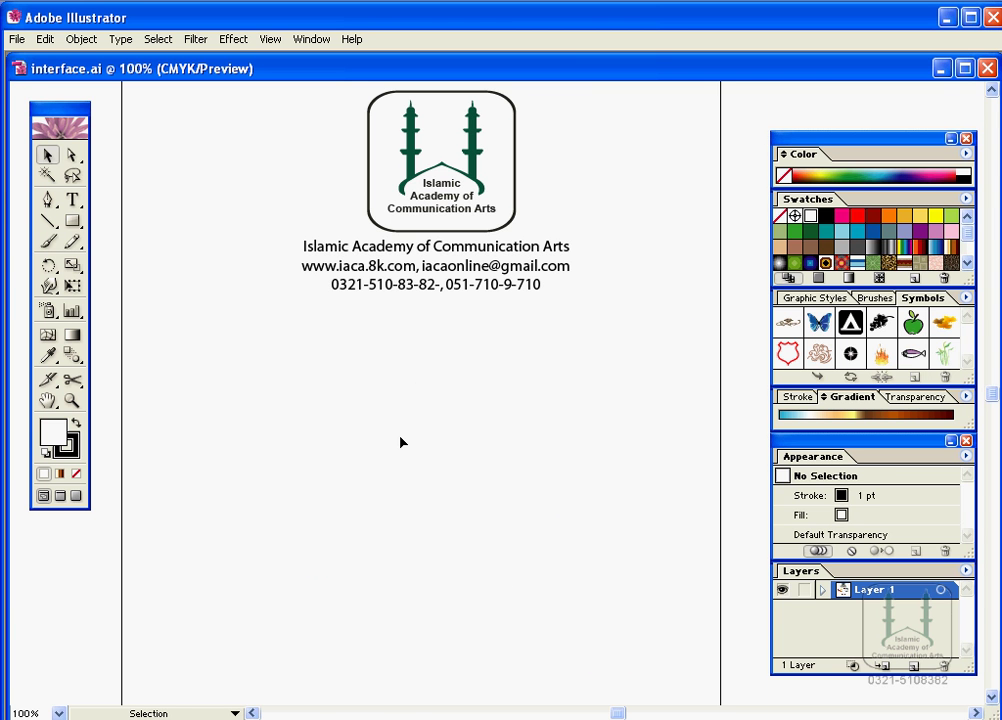
{"action": "left_click_drag", "start_coordinate": [478, 334], "coordinate": [434, 365]}
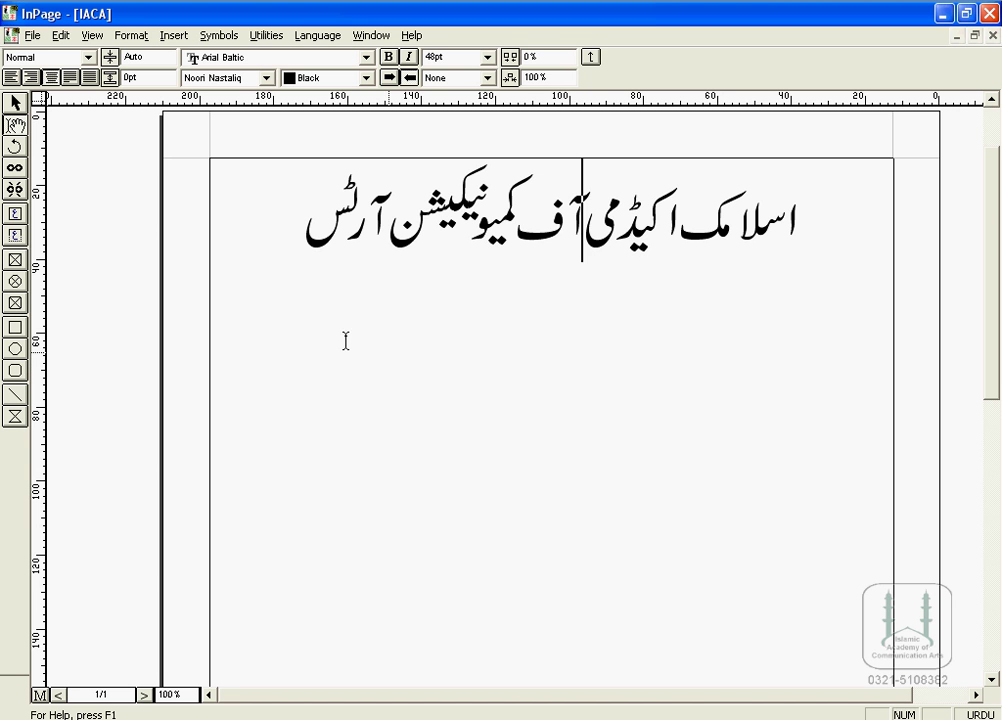
- Copy the InPage frame with the Urdu academy title, then return to interface.ai in Illustrator
{"action": "left_click", "coordinate": [15, 103]}
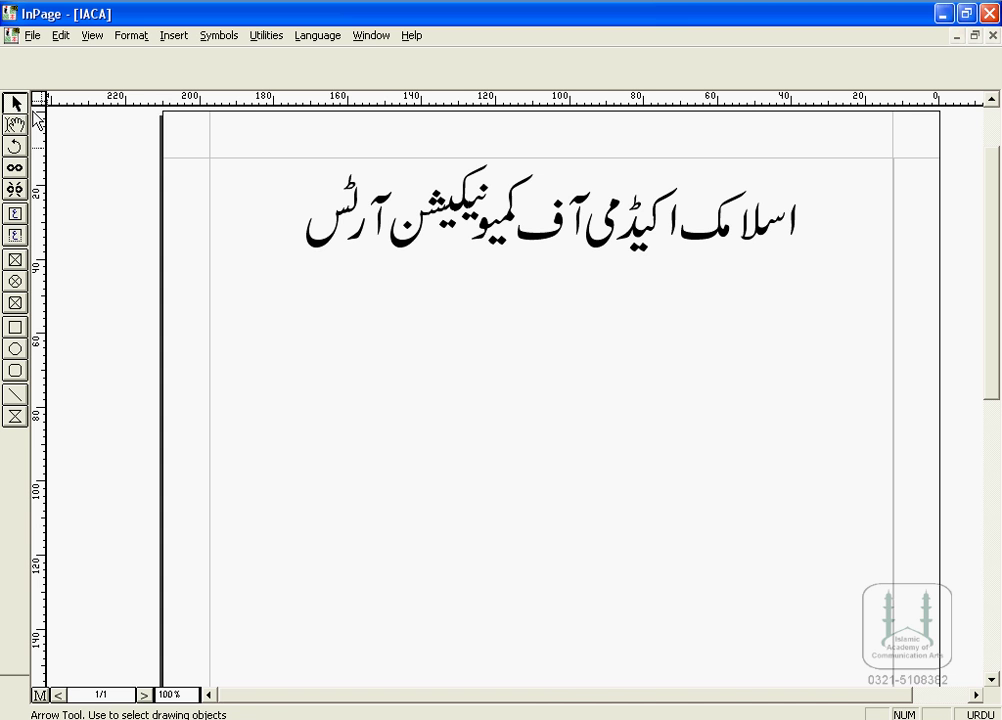
{"action": "left_click", "coordinate": [251, 178]}
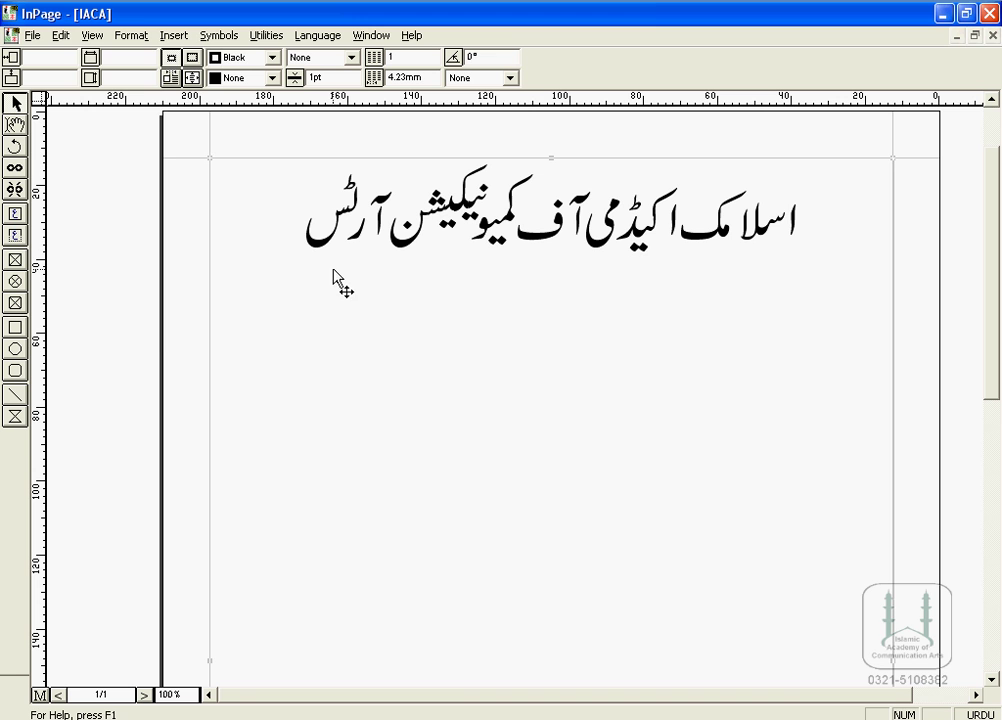
{"action": "left_click", "coordinate": [60, 36]}
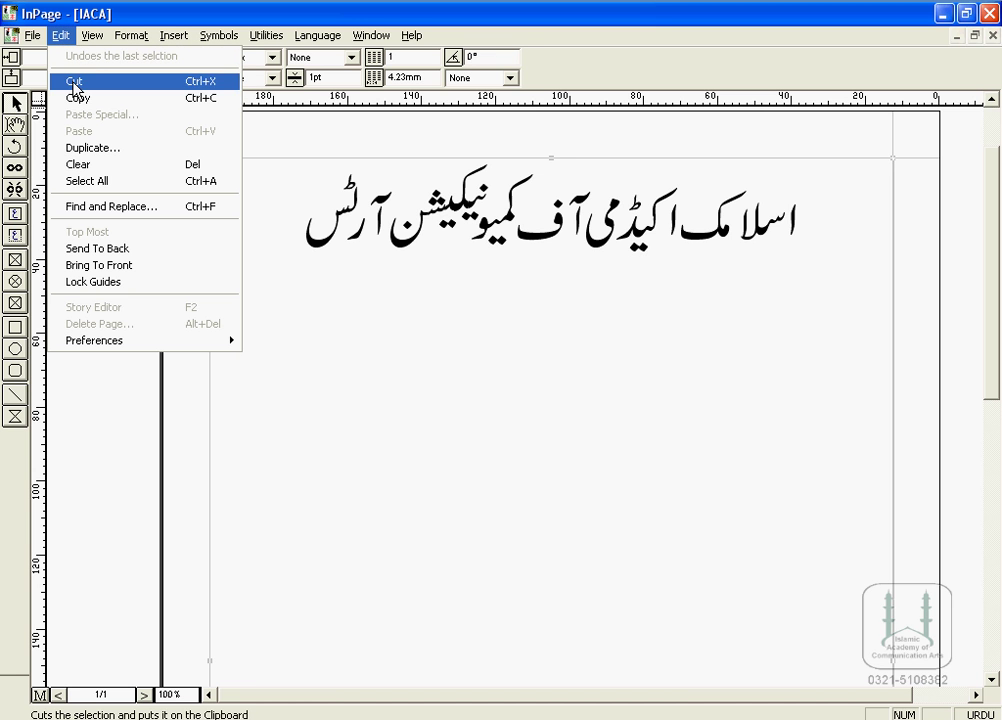
{"action": "left_click", "coordinate": [232, 98]}
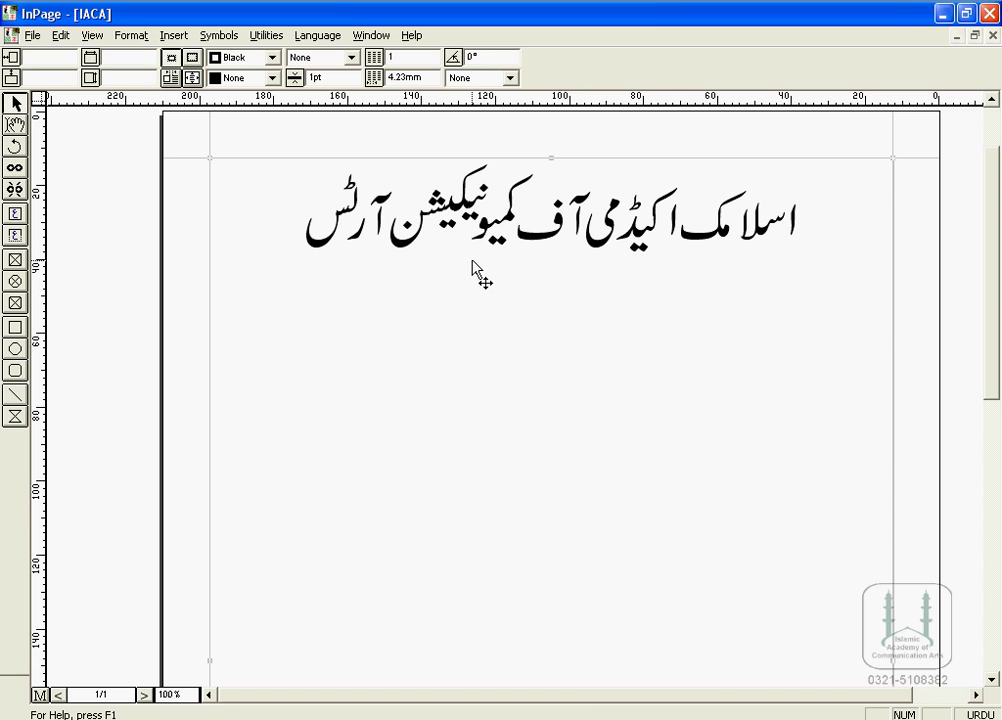
{"action": "key", "text": "alt+Tab"}
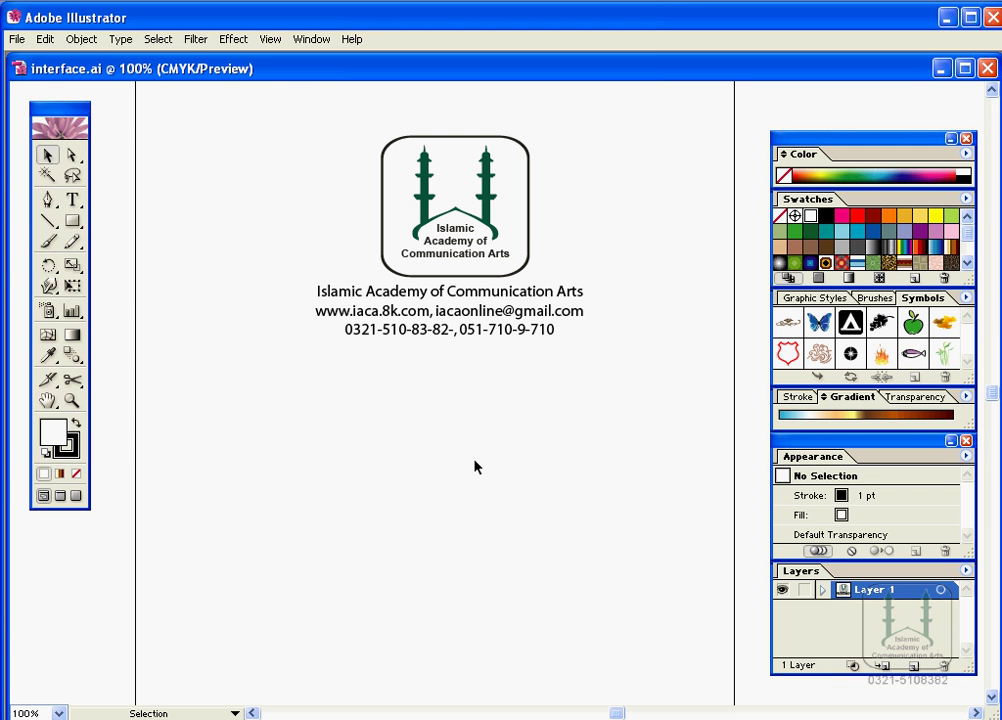
- Paste the Urdu title into Illustrator and drag it below the contact lines
{"action": "left_click", "coordinate": [45, 39]}
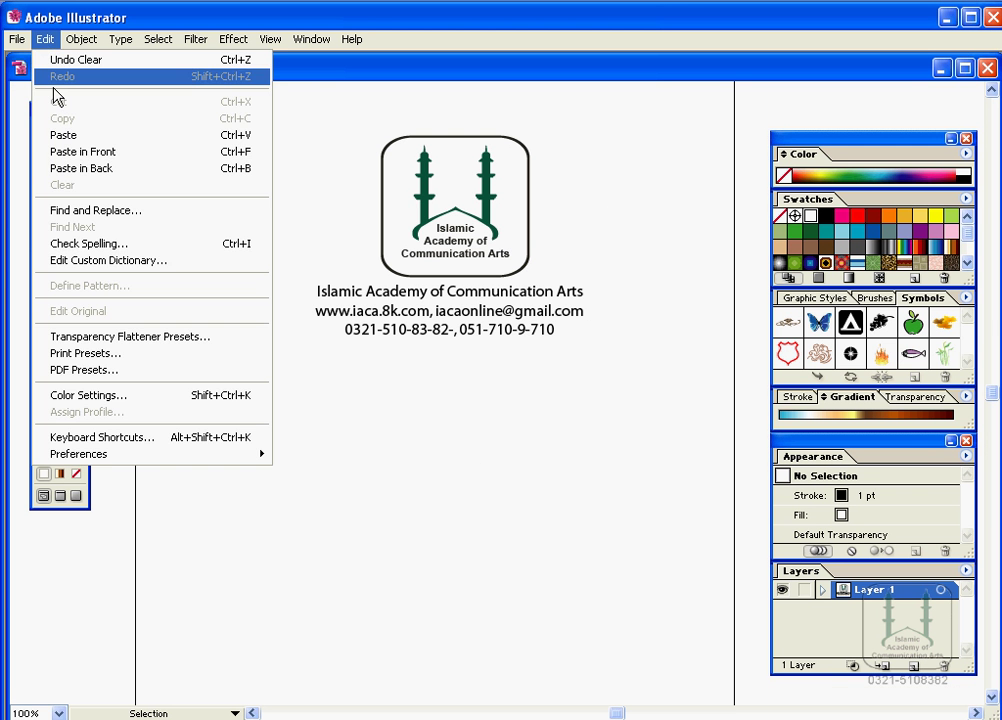
{"action": "left_click", "coordinate": [252, 143]}
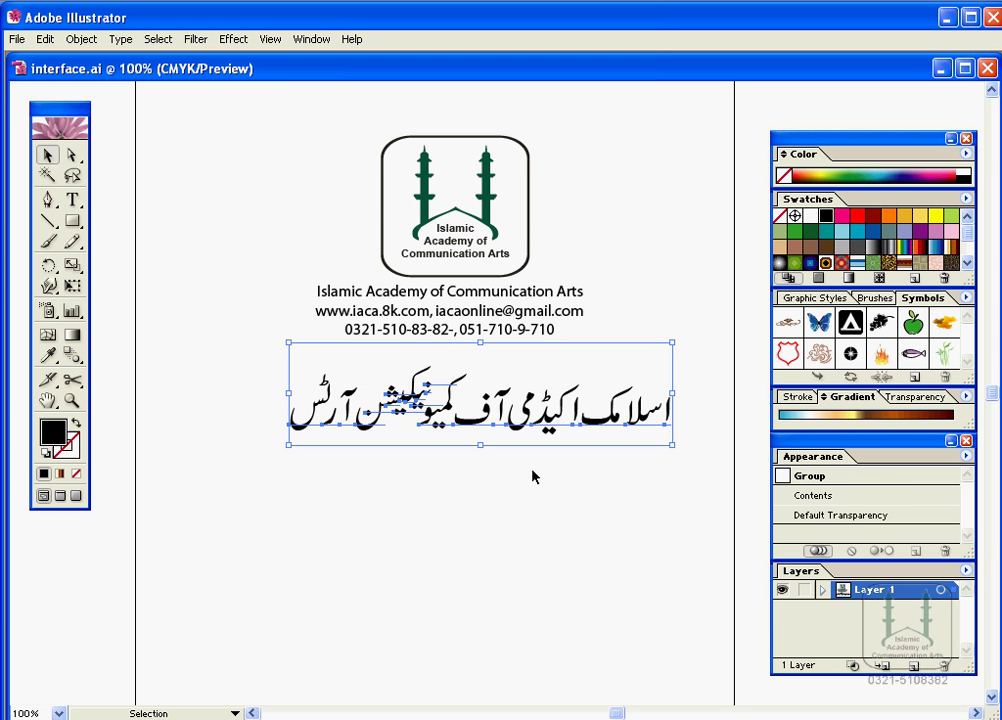
{"action": "left_click_drag", "start_coordinate": [470, 428], "coordinate": [437, 488]}
- Confirm the pasted Urdu title is one selectable group by selecting and deselecting it
{"action": "left_click", "coordinate": [515, 595]}
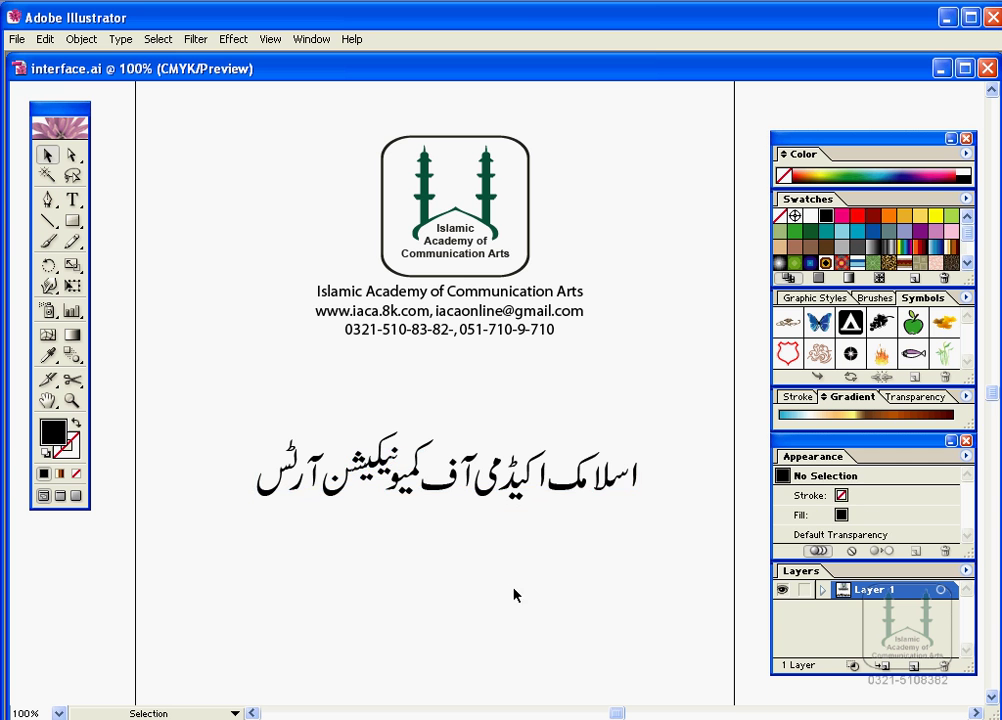
{"action": "left_click", "coordinate": [500, 475]}
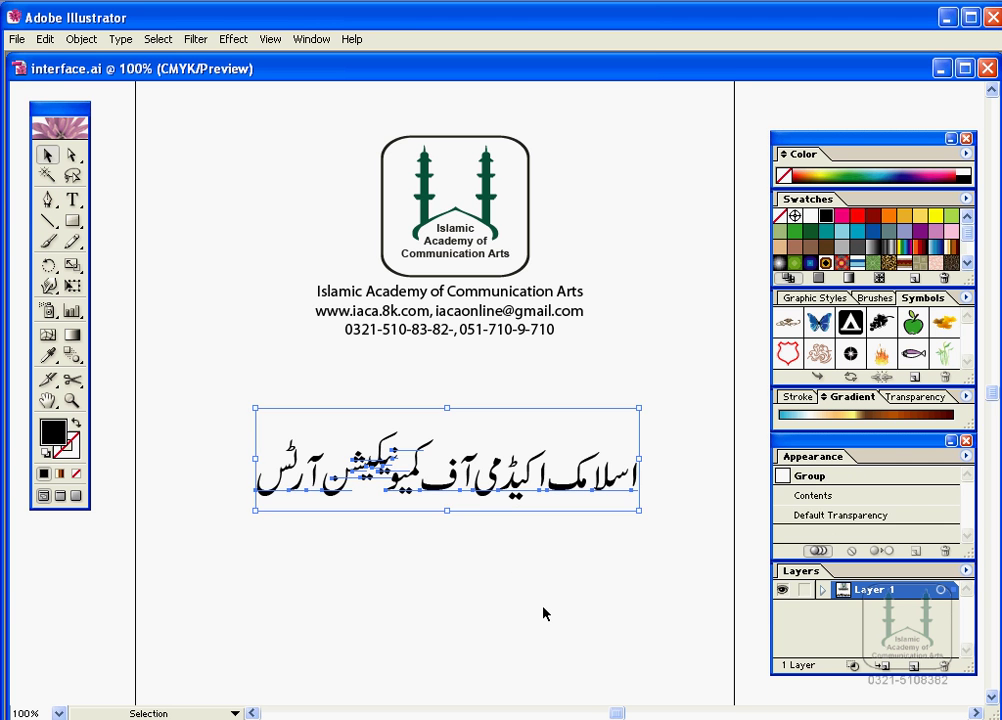
{"action": "left_click", "coordinate": [540, 612]}
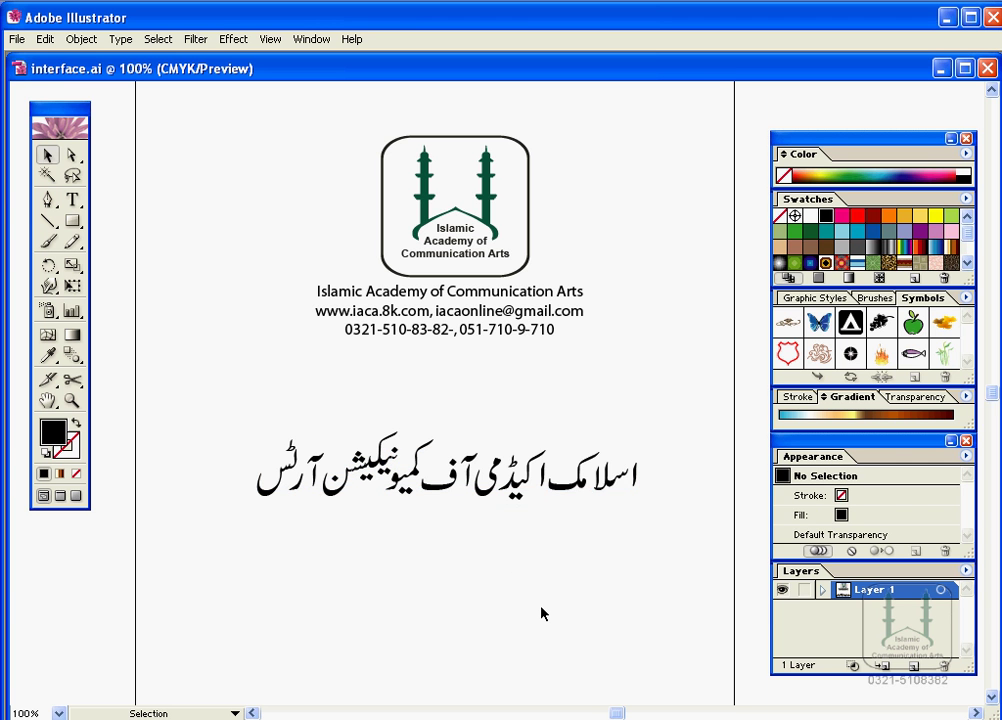
{"action": "left_click", "coordinate": [450, 475]}
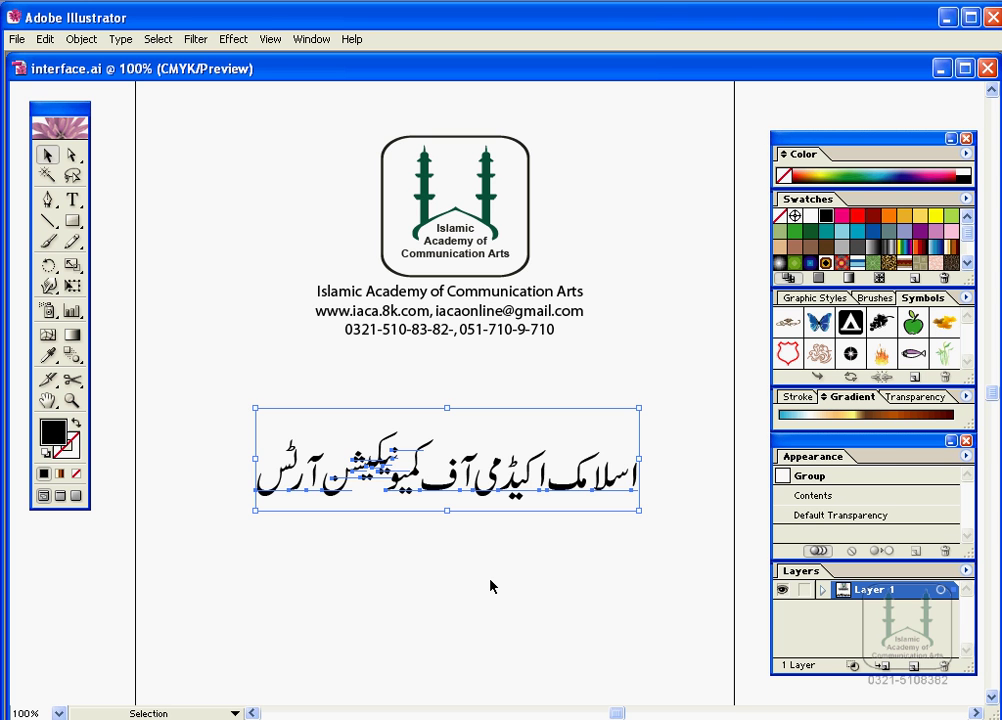
{"action": "left_click", "coordinate": [471, 591]}
{"action": "left_click", "coordinate": [433, 503]}
{"action": "left_click", "coordinate": [472, 611]}
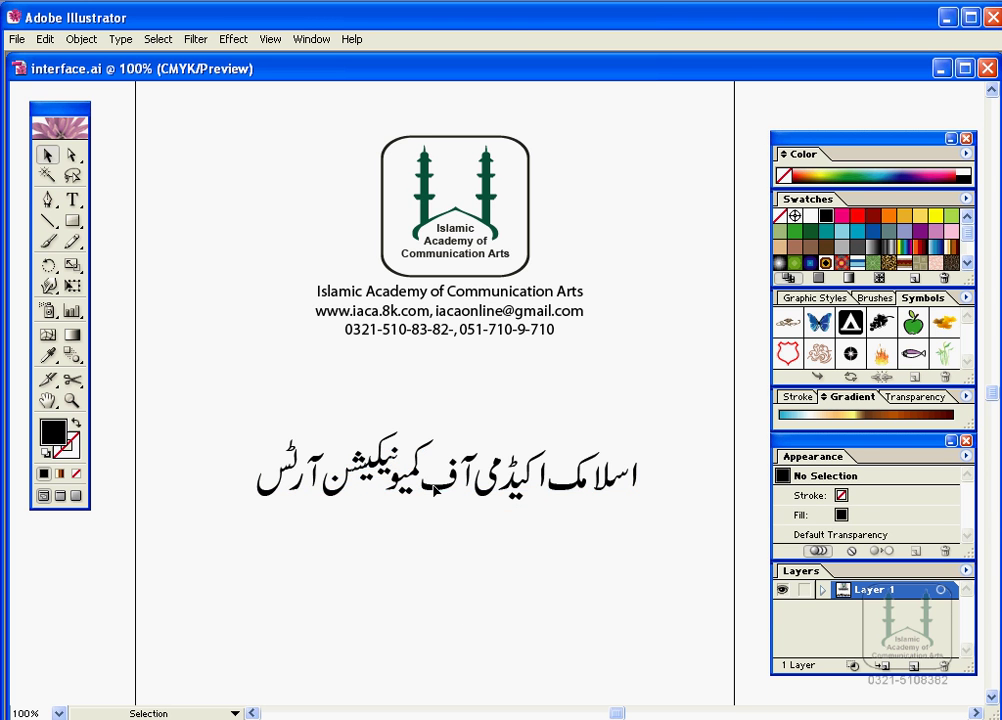
{"action": "left_click", "coordinate": [436, 482]}
- Delete the pasted Urdu title group from the Illustrator page
{"action": "key", "text": "Delete"}
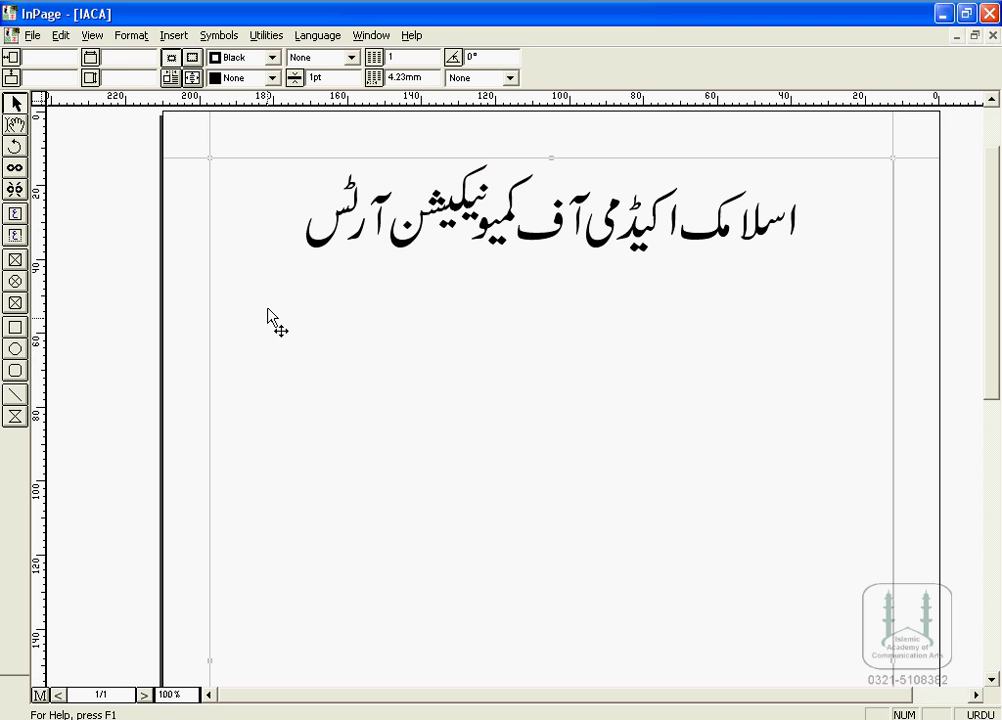
- Copy the selected Urdu title frame in InPage and switch to CorelDRAW 11
{"action": "left_click", "coordinate": [61, 35]}
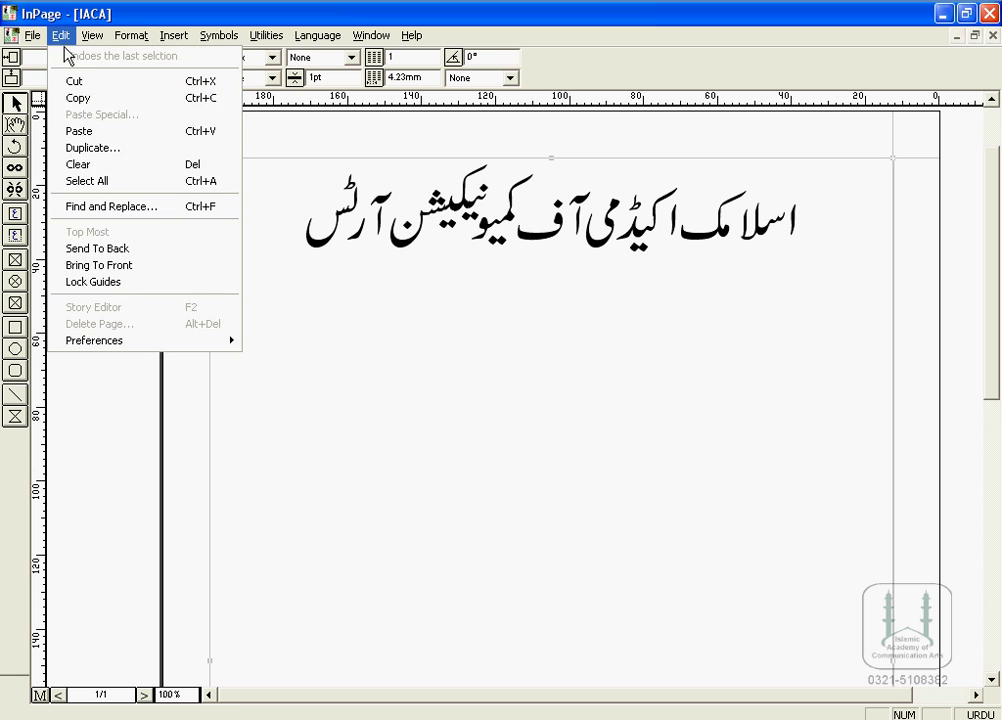
{"action": "left_click", "coordinate": [78, 98]}
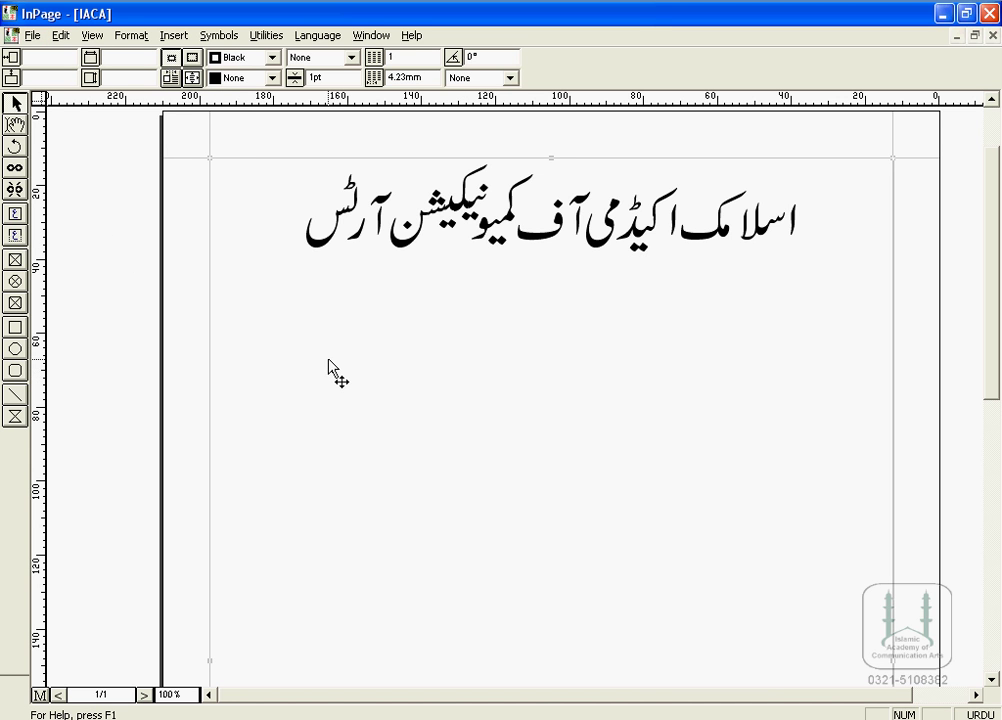
{"action": "key", "text": "alt+Tab"}
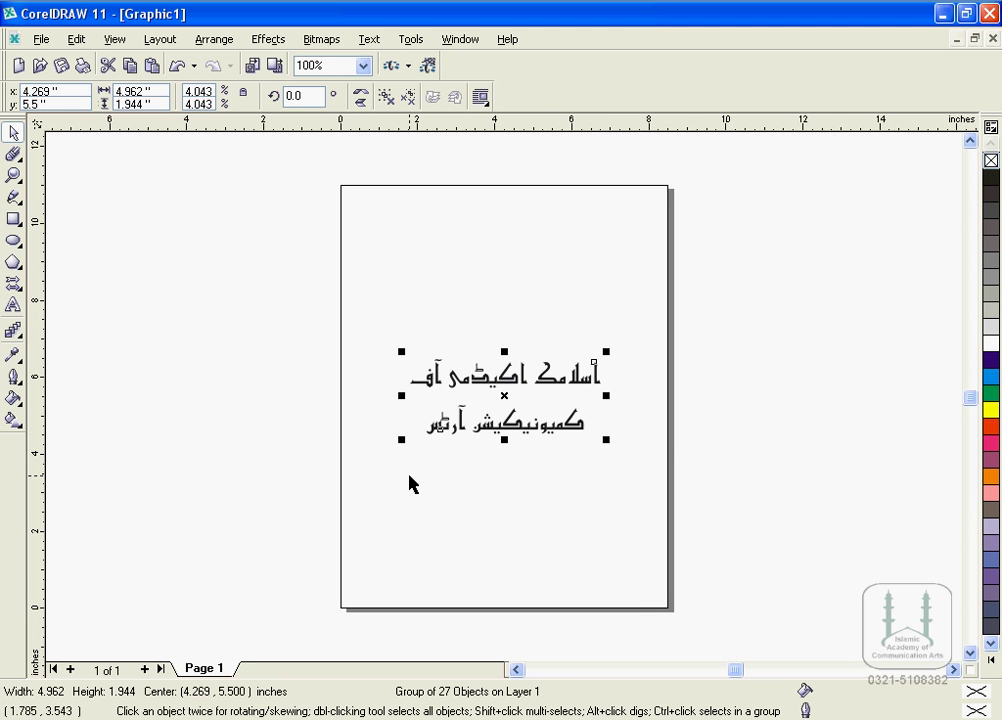
- Delete the old two-line Urdu group in CorelDRAW and paste the fresh Urdu title
{"action": "key", "text": "Delete"}
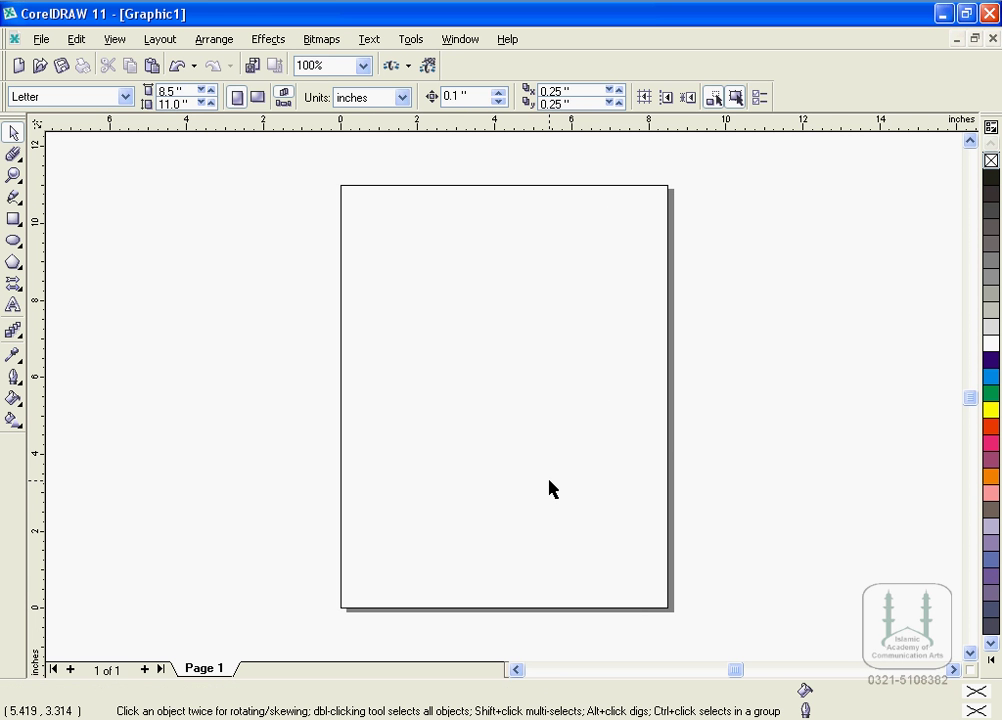
{"action": "left_click", "coordinate": [78, 41]}
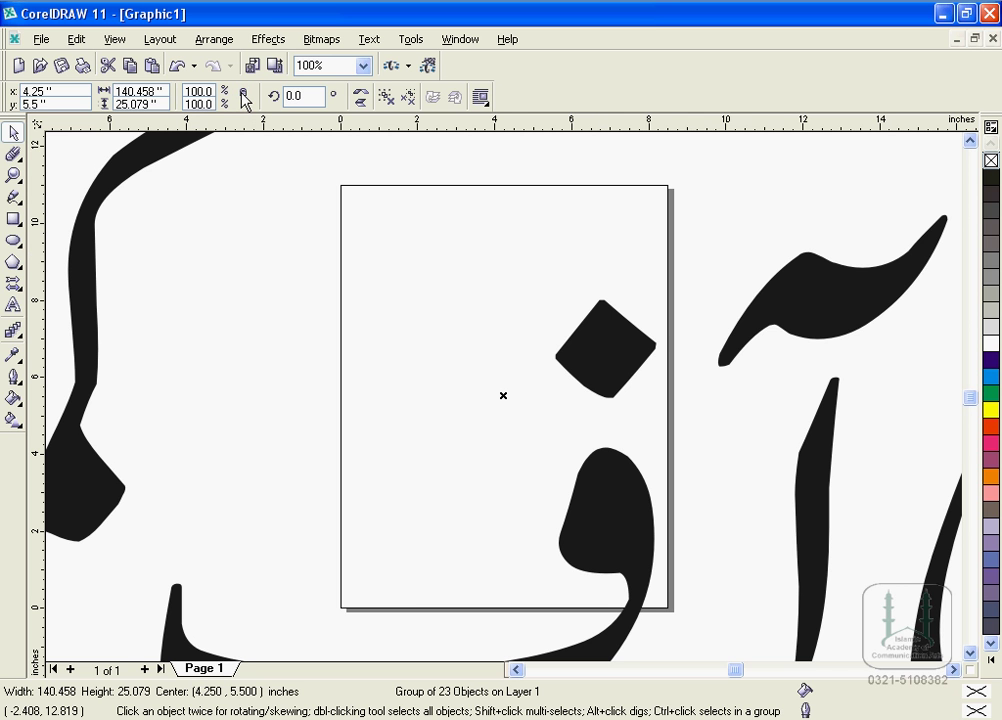
- Scale the pasted Urdu title to 5 inches wide and move it up the page
{"action": "double_click", "coordinate": [140, 91]}
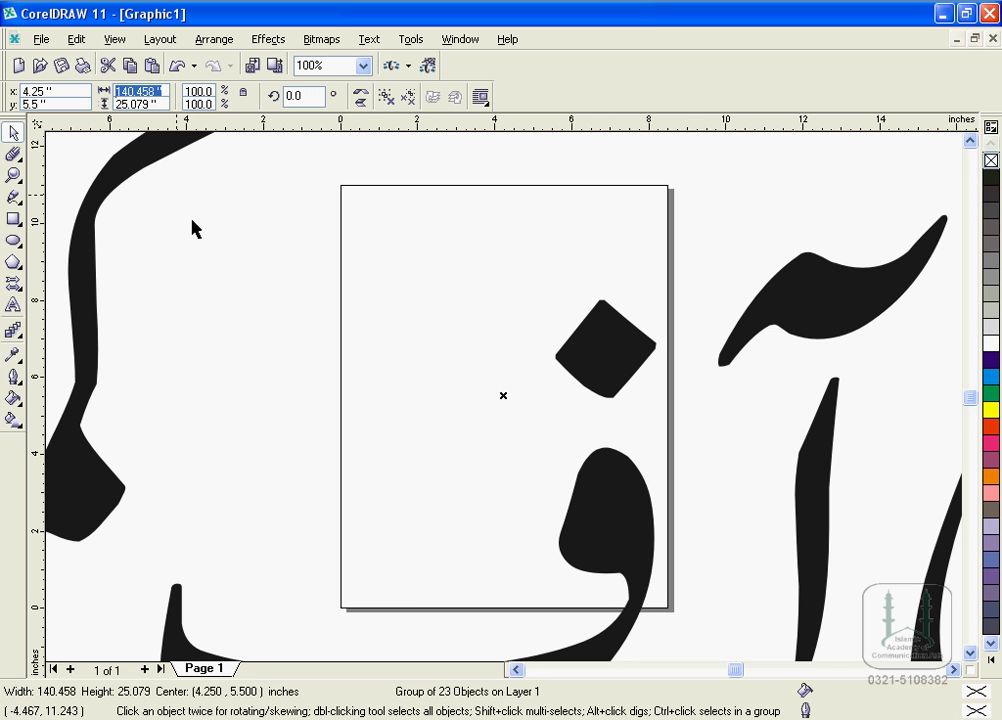
{"action": "type", "text": "5"}
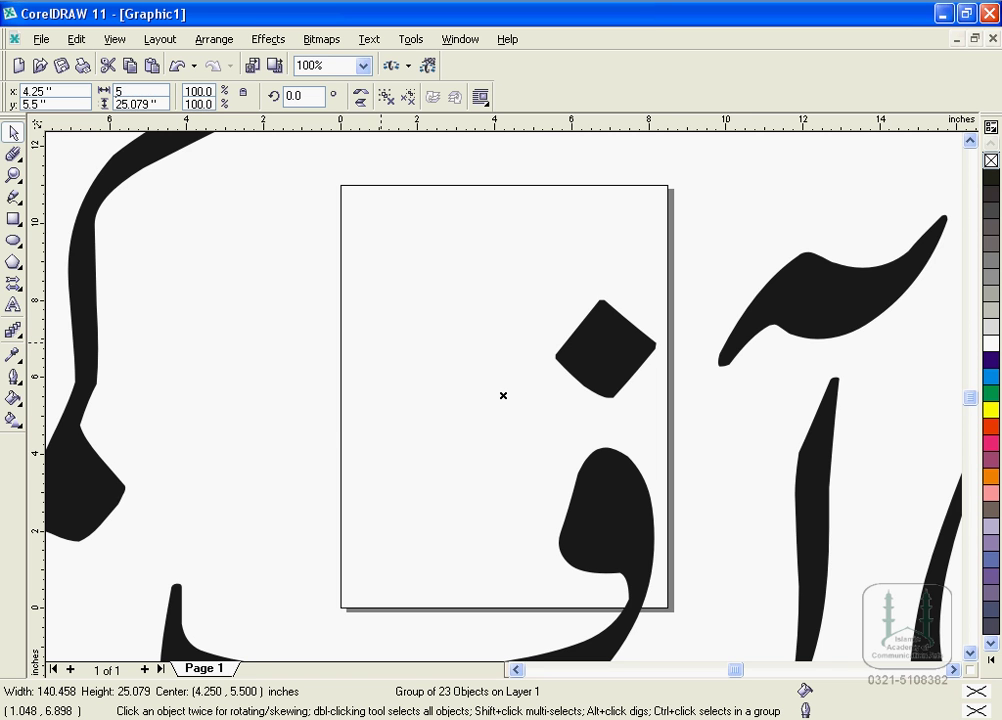
{"action": "key", "text": "Return"}
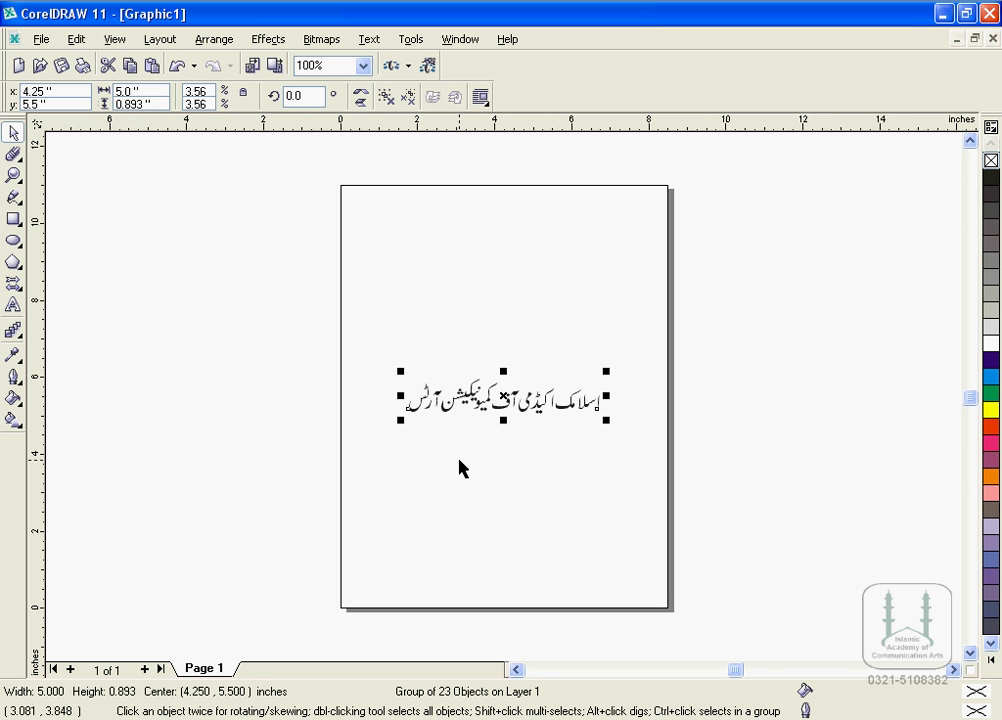
{"action": "left_click_drag", "start_coordinate": [504, 398], "coordinate": [512, 318]}
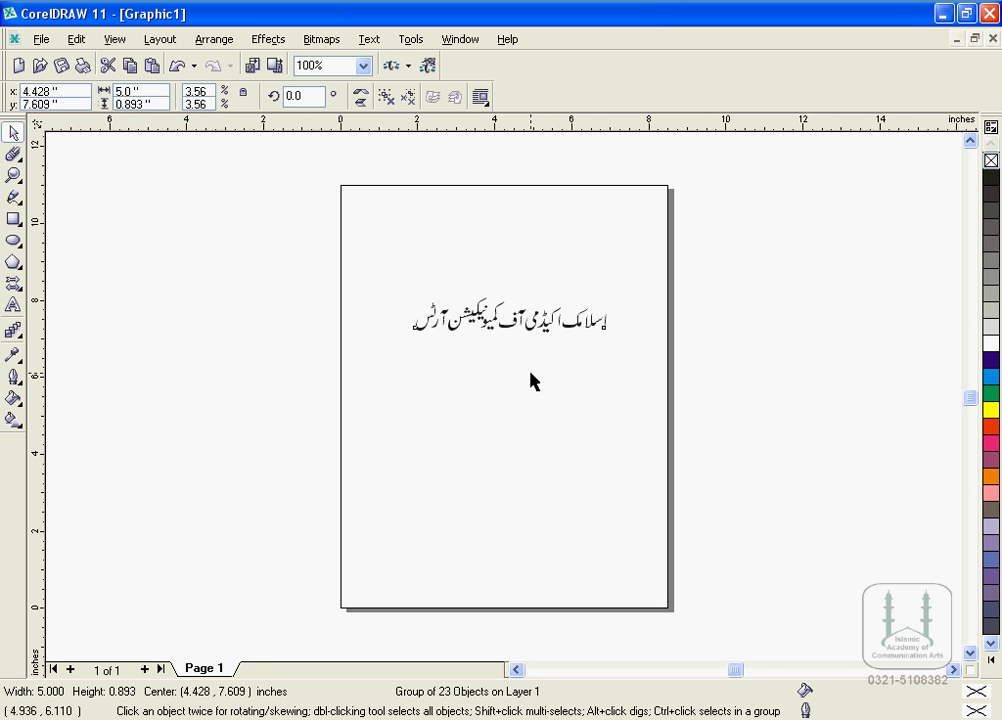
{"action": "left_click", "coordinate": [112, 331]}
- Zoom in on the Urdu title and remove the stray dot at its left end
{"action": "left_click", "coordinate": [13, 175]}
{"action": "left_click_drag", "start_coordinate": [369, 273], "coordinate": [656, 375]}
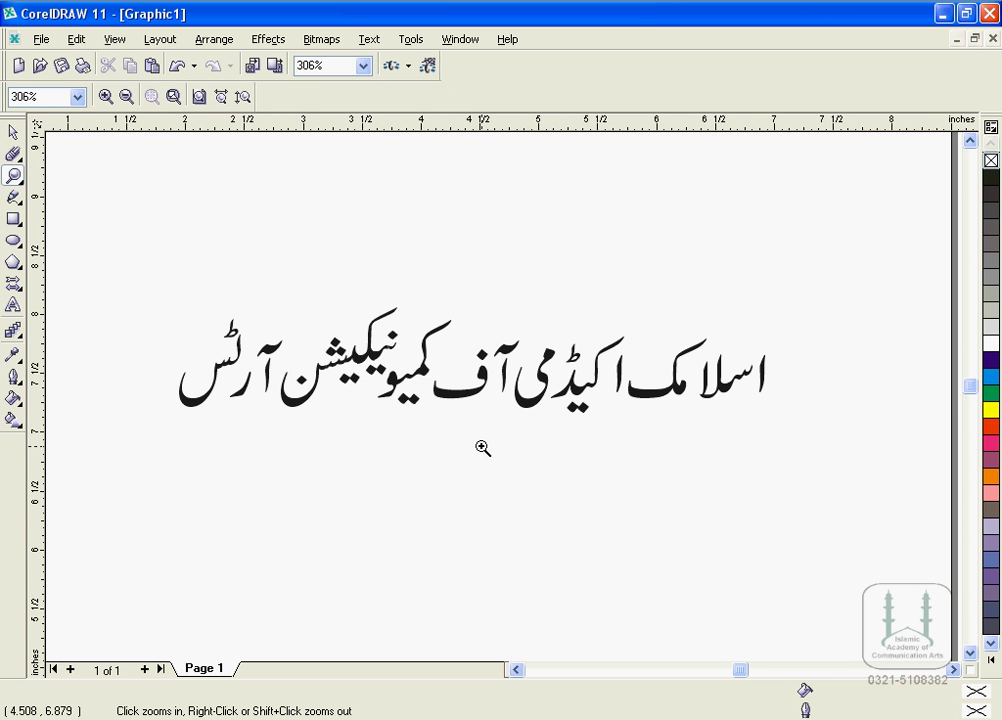
{"action": "left_click", "coordinate": [13, 132]}
{"action": "left_click", "coordinate": [249, 386]}
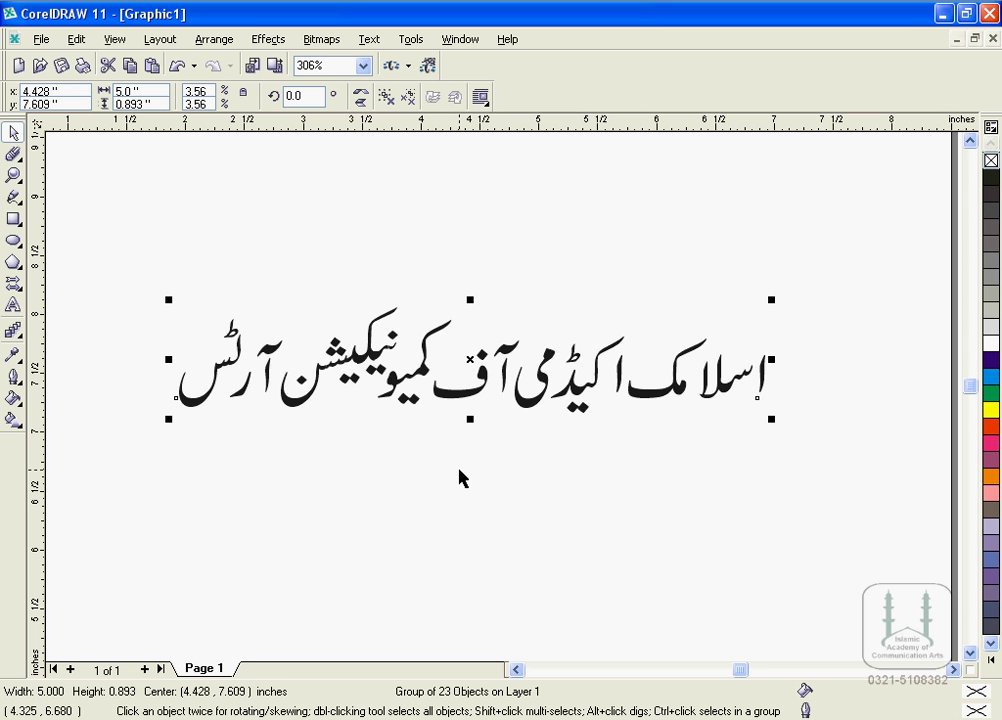
{"action": "key", "text": "ctrl+z"}
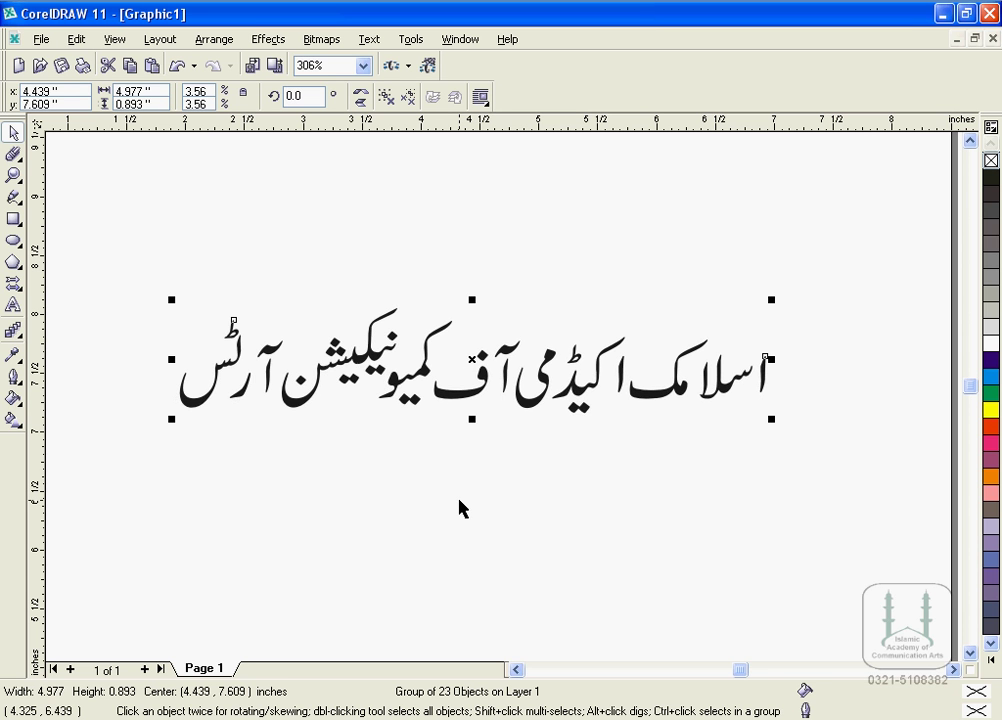
{"action": "left_click", "coordinate": [458, 573]}
{"action": "left_click", "coordinate": [450, 398]}
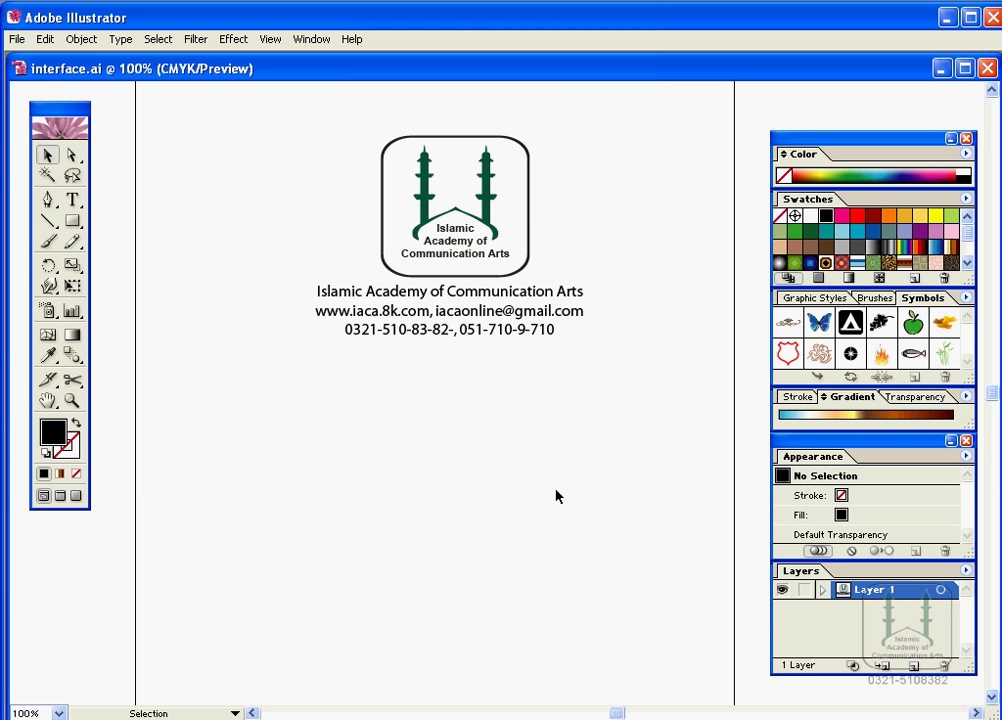
- Paste the Urdu calligraphy into interface.ai and place it below the contact lines
{"action": "left_click", "coordinate": [52, 41]}
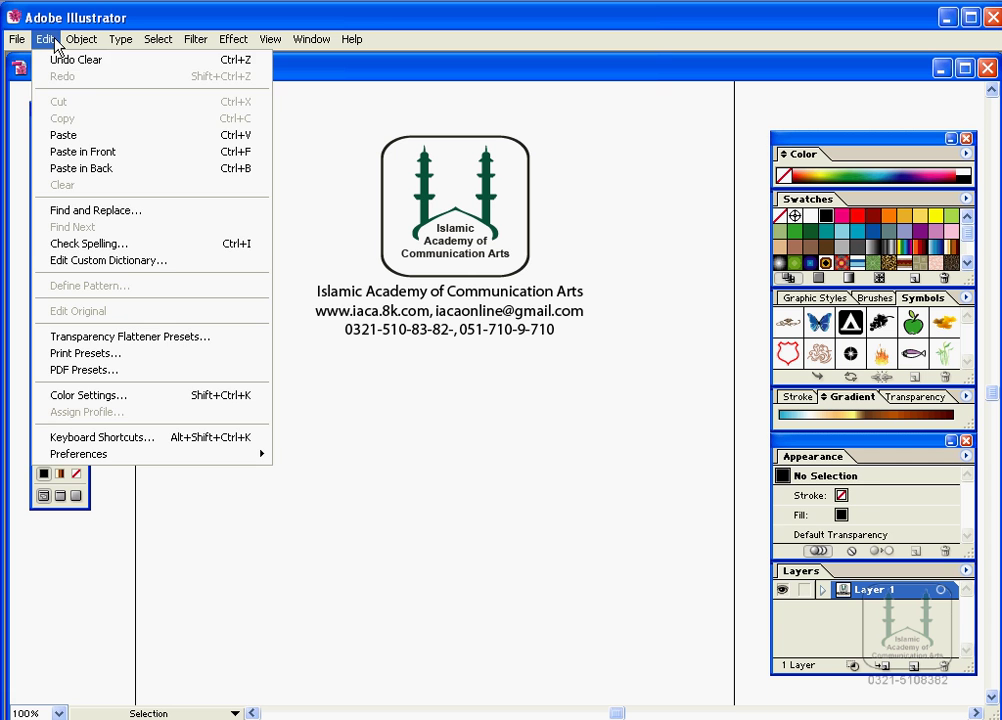
{"action": "left_click", "coordinate": [80, 135]}
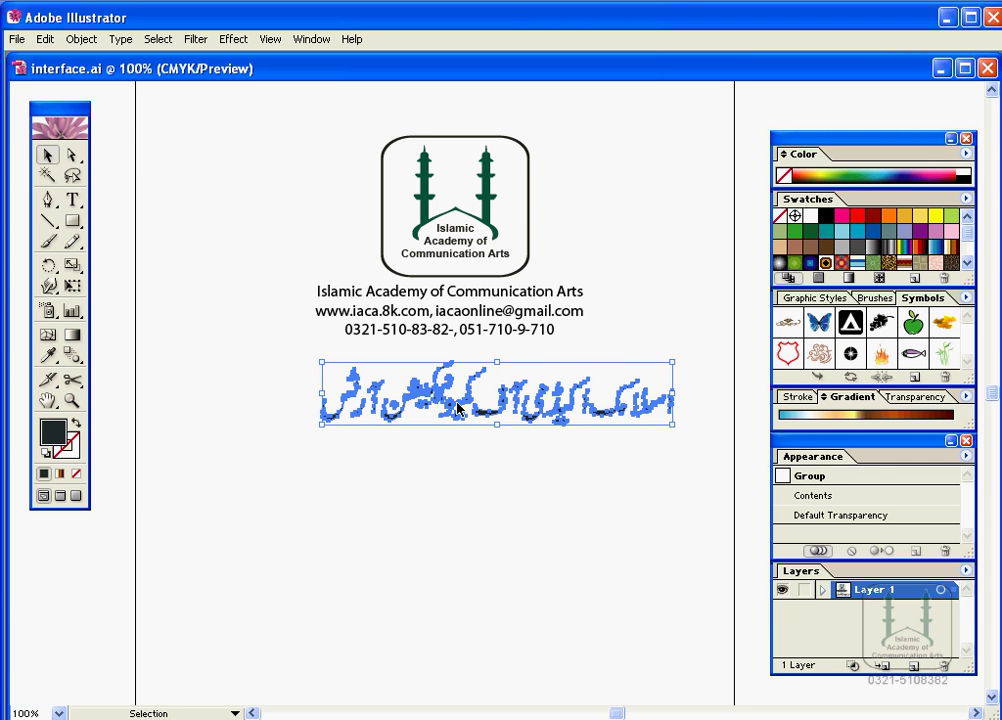
{"action": "left_click_drag", "start_coordinate": [455, 412], "coordinate": [387, 482]}
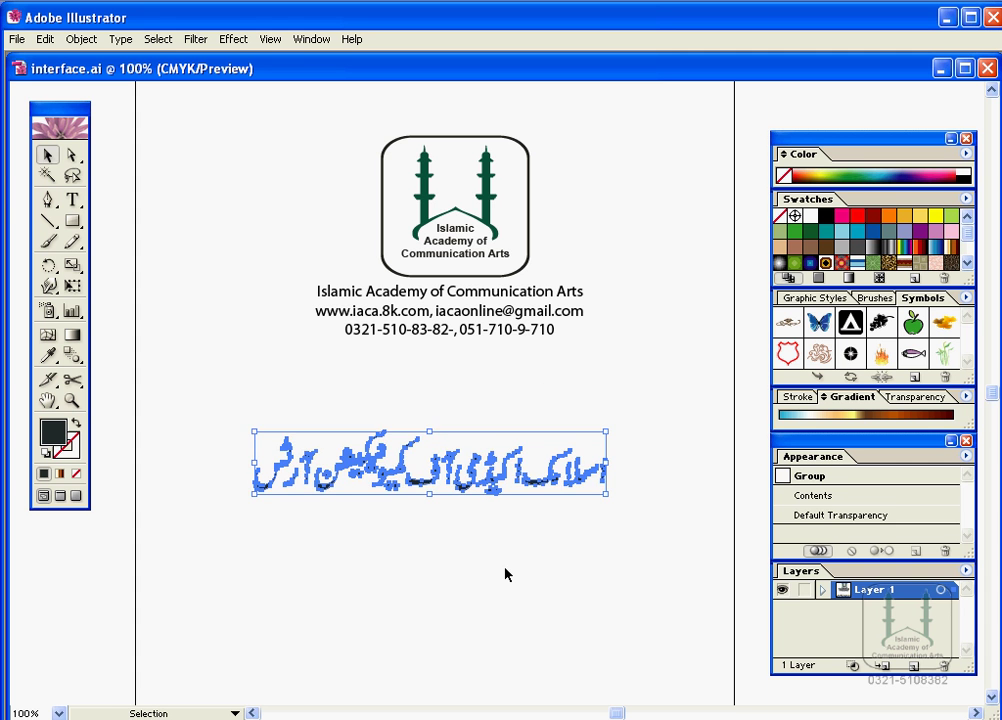
{"action": "left_click", "coordinate": [423, 566]}
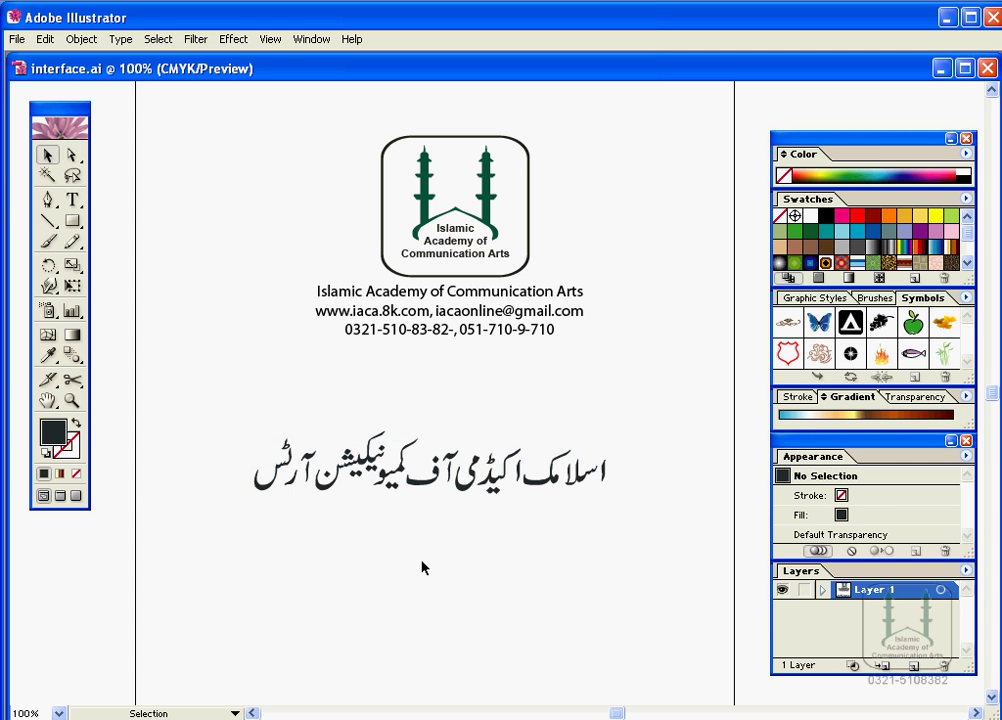
- Zoom in to inspect the calligraphy, then return to 150% and recentre the view
{"action": "left_click", "coordinate": [72, 400]}
{"action": "left_click_drag", "start_coordinate": [234, 427], "coordinate": [610, 531]}
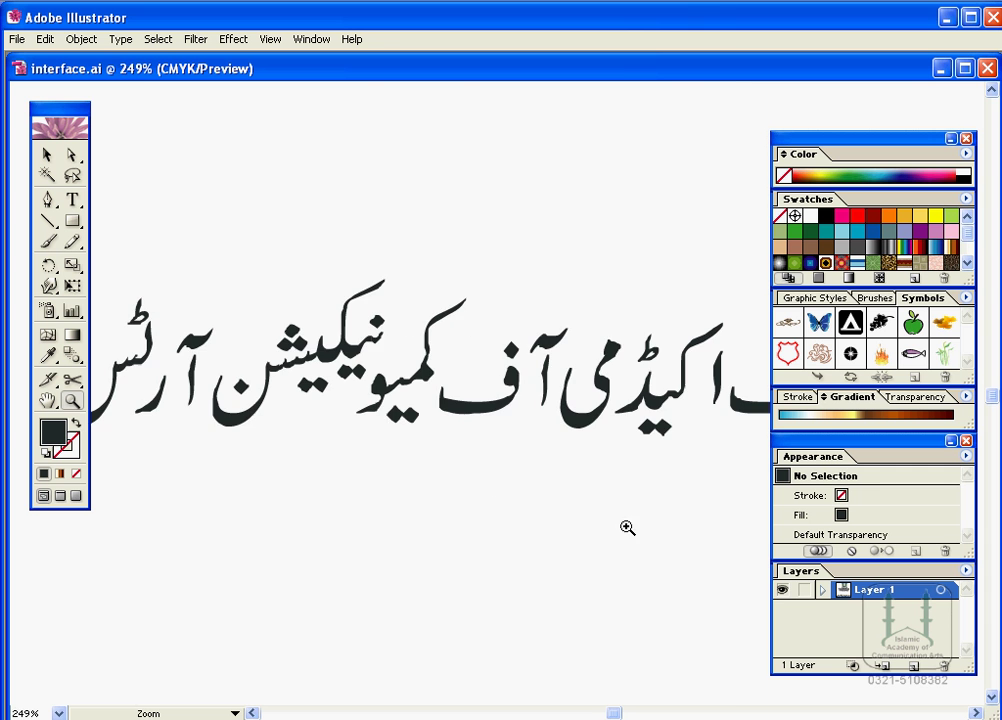
{"action": "left_click", "coordinate": [518, 430], "text": "alt"}
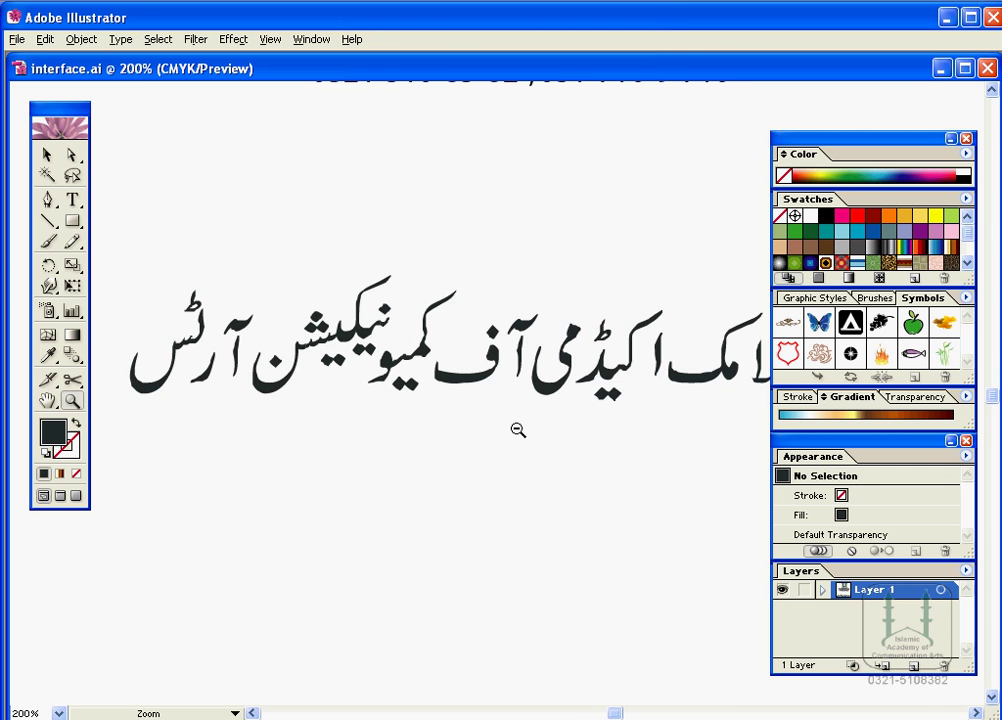
{"action": "left_click_drag", "start_coordinate": [559, 404], "coordinate": [552, 436]}
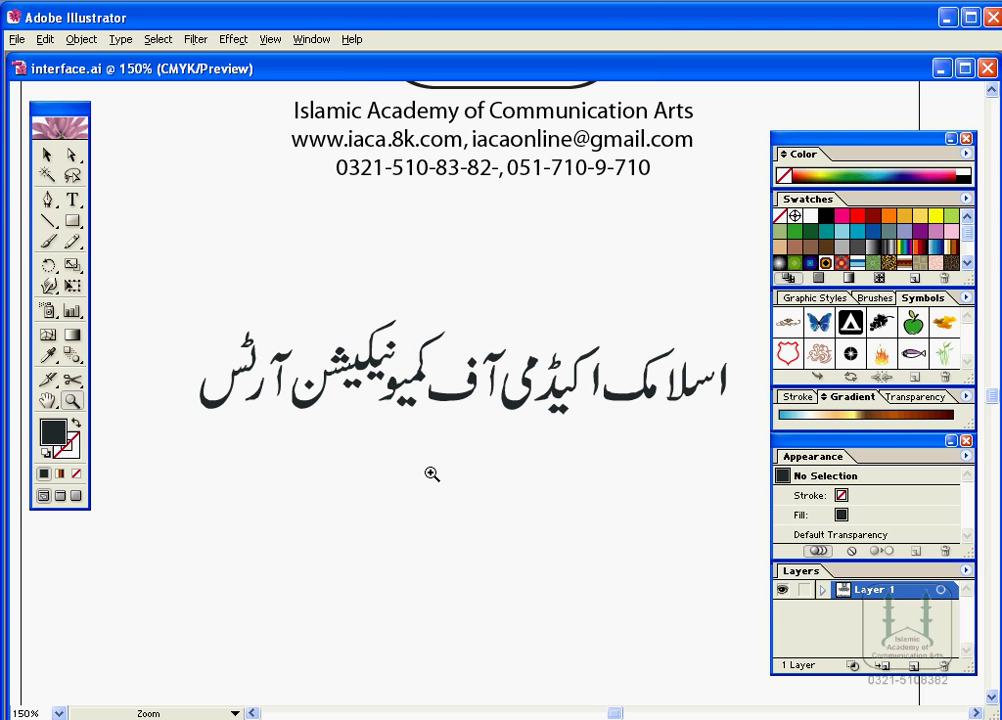
{"action": "left_click_drag", "start_coordinate": [433, 467], "coordinate": [411, 481]}
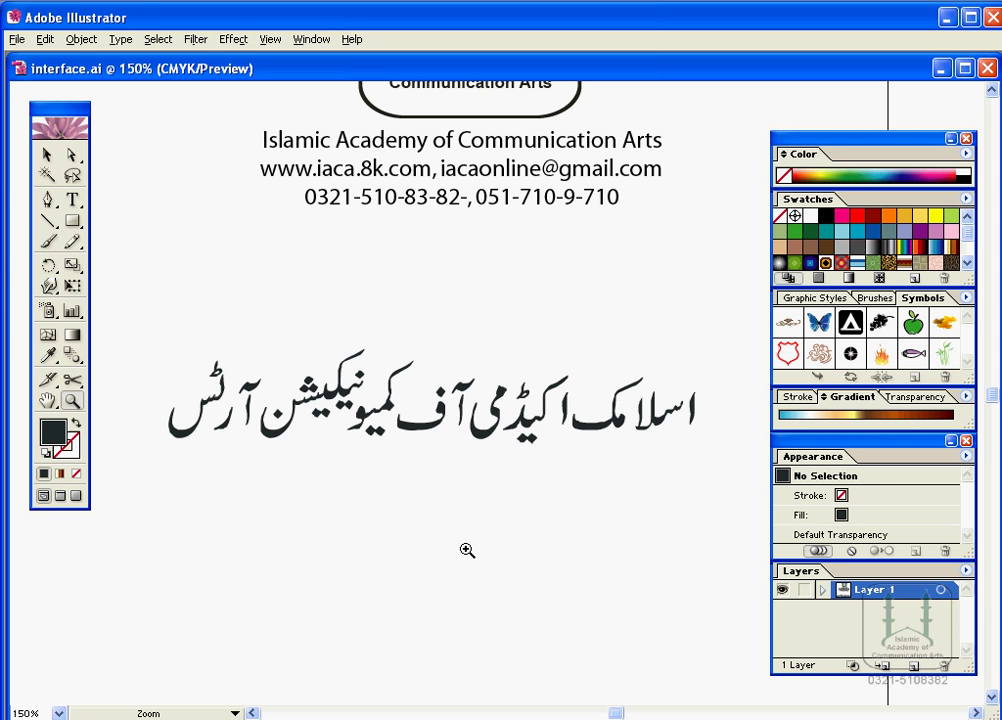
{"action": "left_click", "coordinate": [47, 155]}
{"action": "left_click", "coordinate": [322, 395]}
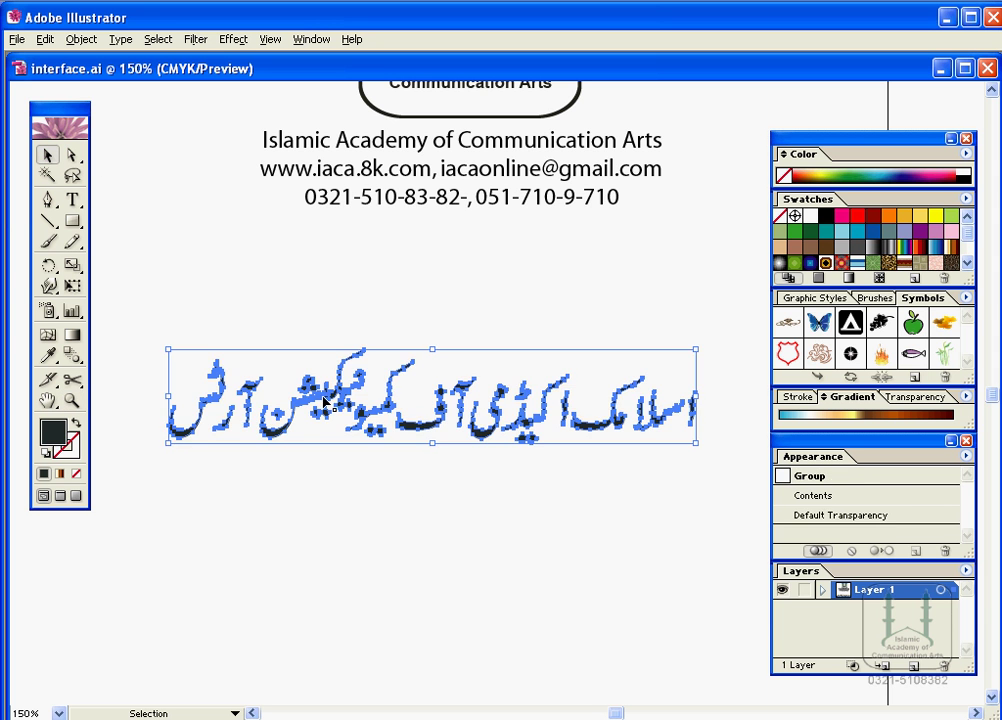
{"action": "left_click", "coordinate": [367, 577]}
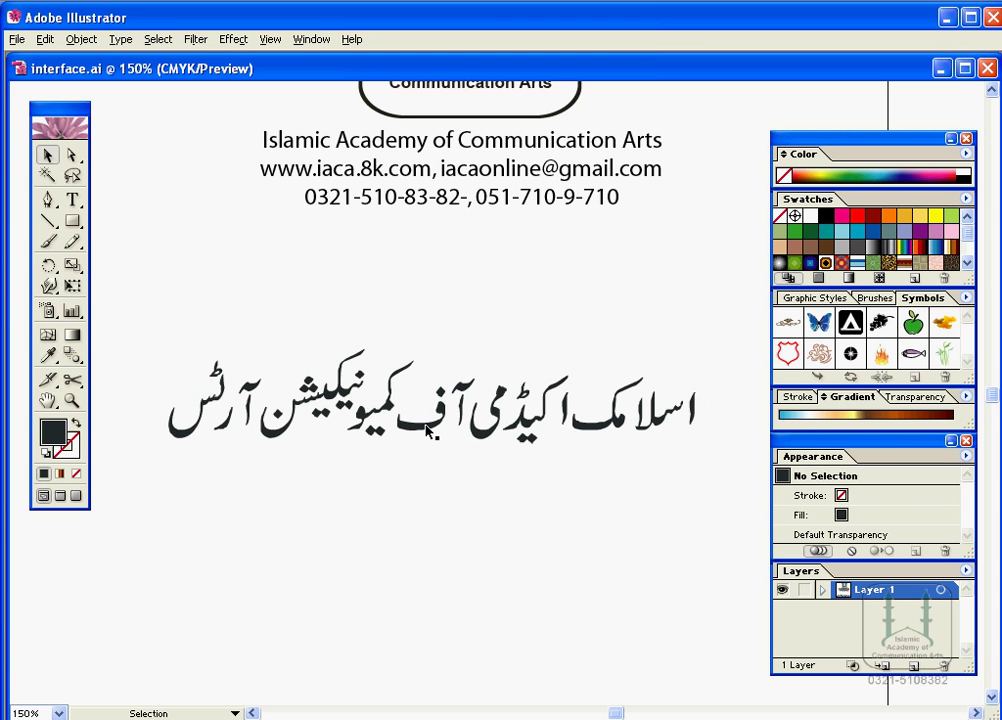
{"action": "left_click", "coordinate": [426, 429]}
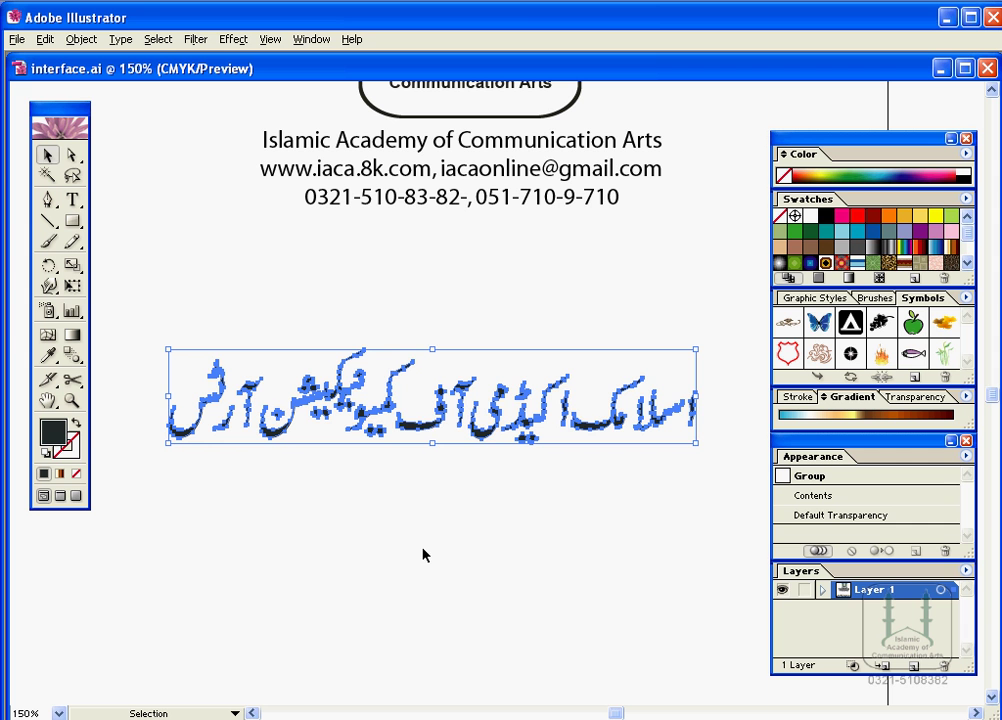
- Ungroup the calligraphy into letters, test-move ف and آ, then undo the moves
{"action": "right_click", "coordinate": [407, 428]}
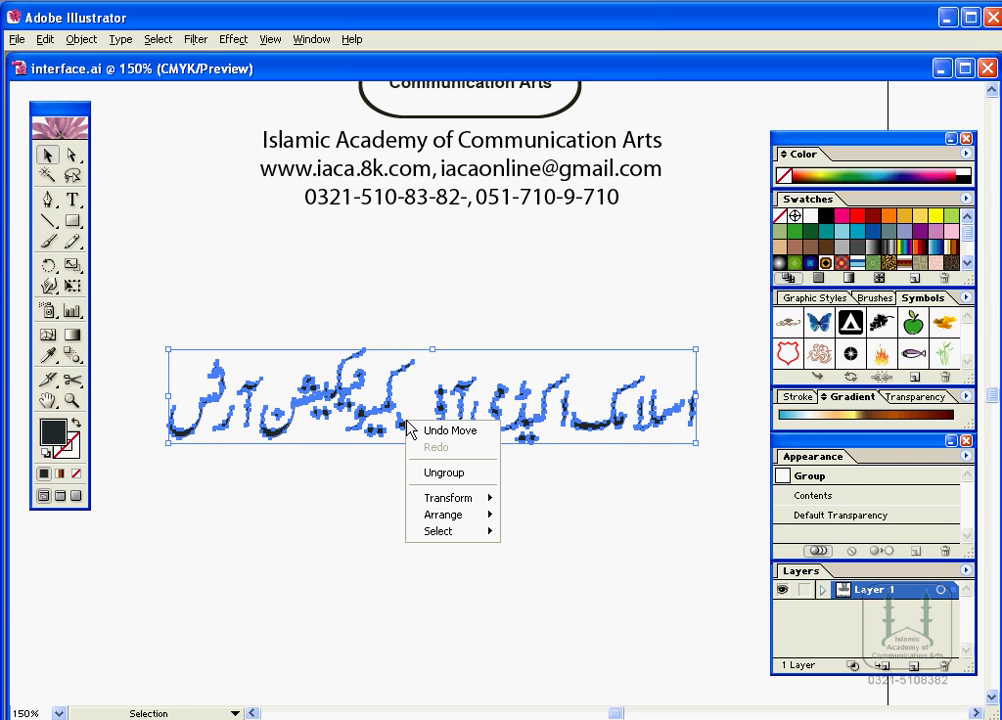
{"action": "left_click", "coordinate": [443, 472]}
{"action": "left_click", "coordinate": [398, 528]}
{"action": "left_click_drag", "start_coordinate": [420, 440], "coordinate": [409, 569]}
{"action": "left_click_drag", "start_coordinate": [473, 392], "coordinate": [483, 335]}
{"action": "key", "text": "ctrl+z"}
{"action": "key", "text": "ctrl+z"}
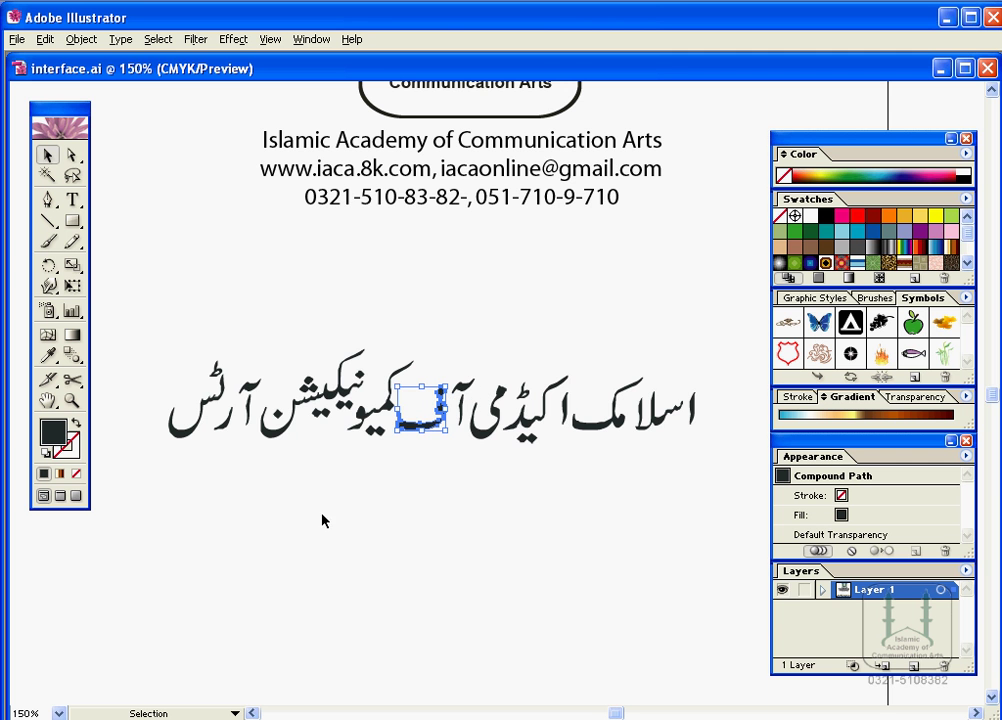
- Give the letter ف a red fill, FC0303
{"action": "double_click", "coordinate": [53, 433]}
{"action": "left_click", "coordinate": [538, 257]}
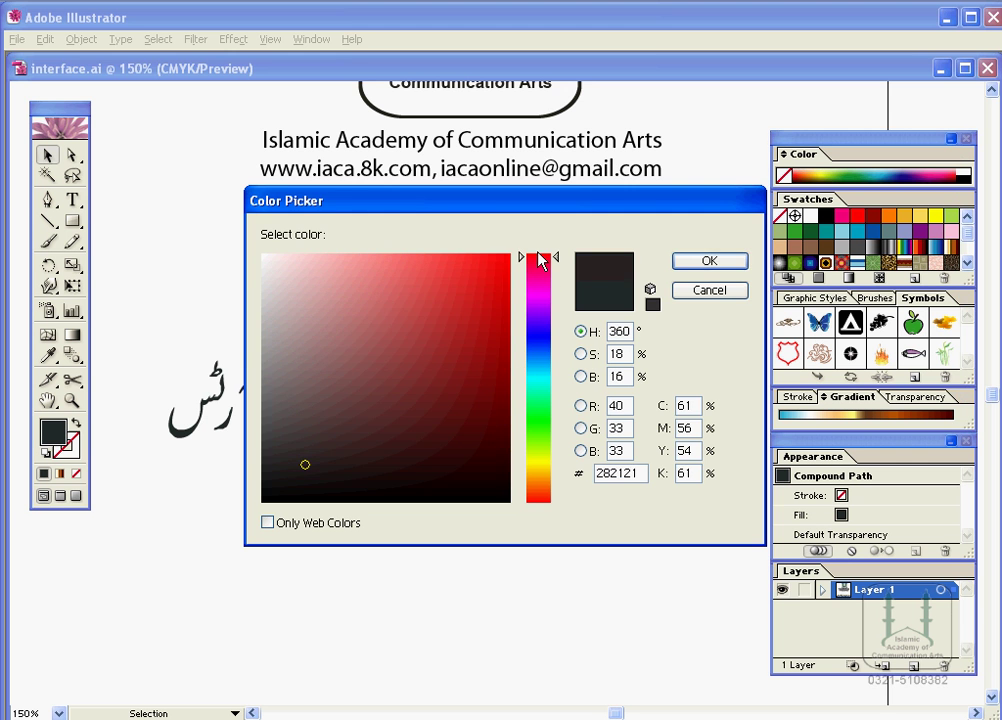
{"action": "left_click", "coordinate": [507, 258]}
{"action": "left_click", "coordinate": [670, 262]}
{"action": "left_click", "coordinate": [342, 636]}
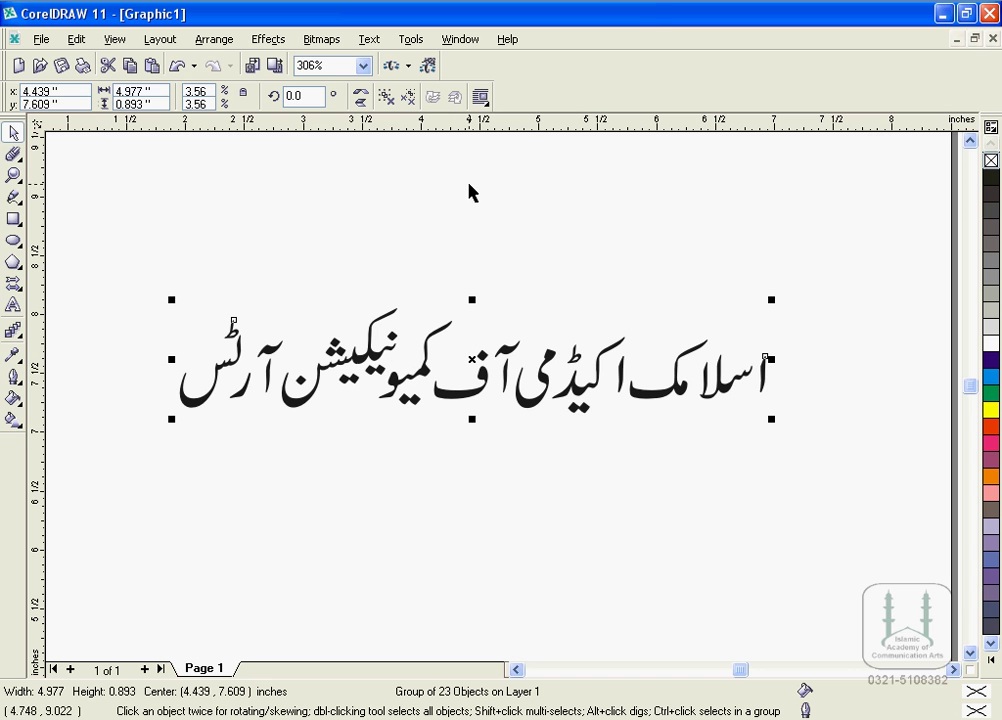
- Look over CorelDRAW's File menu Export option, then dismiss it without exporting anything
{"action": "left_click", "coordinate": [38, 39]}
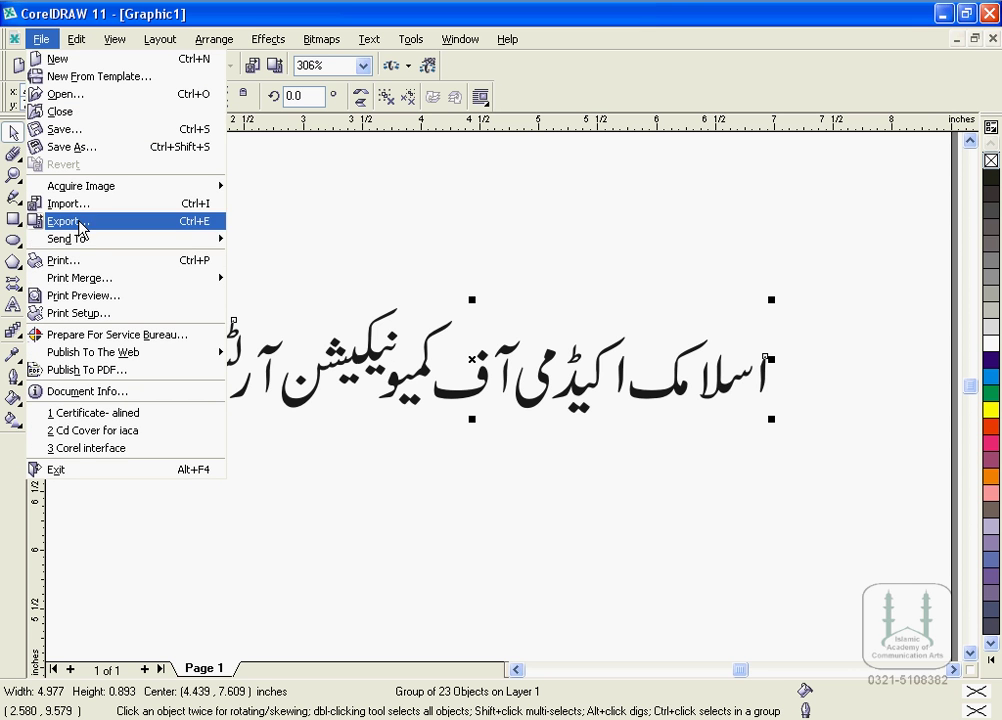
{"action": "left_click", "coordinate": [350, 205]}
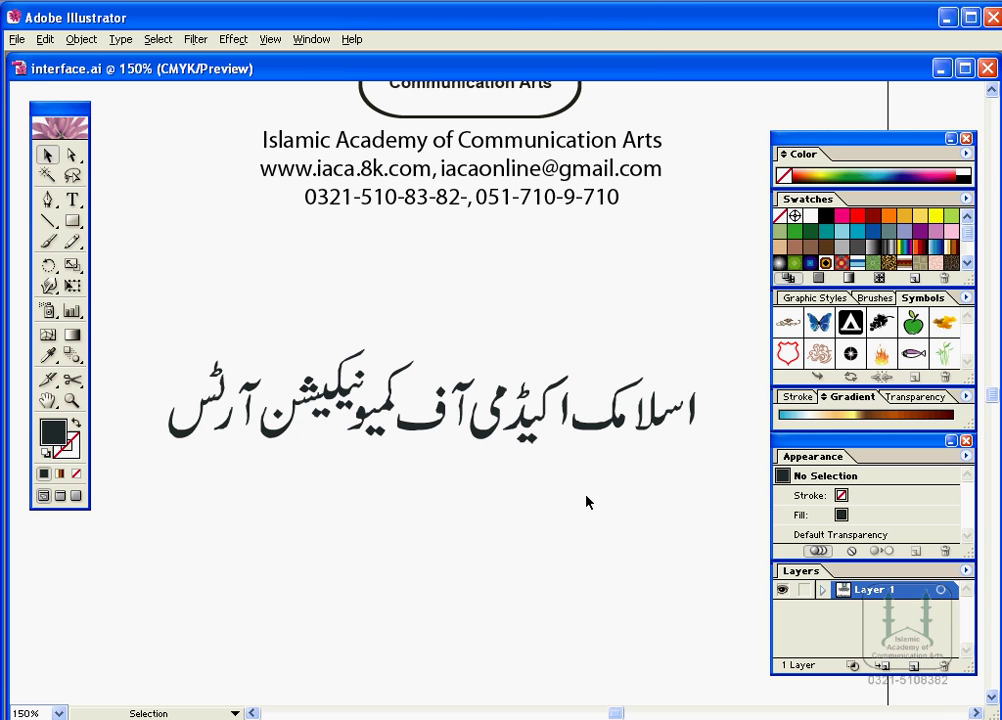
- Glance at the InPage original Urdu text, then return to CorelDRAW's Graphic1 drawing
{"action": "key", "text": "alt+Tab"}
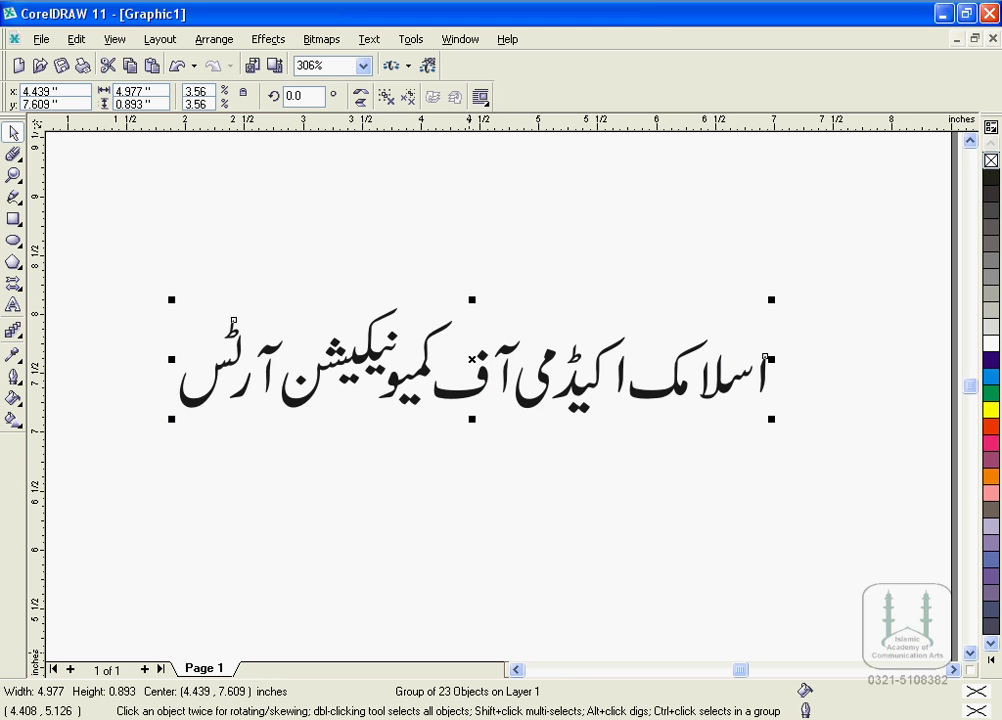
{"action": "key", "text": "alt+Tab"}
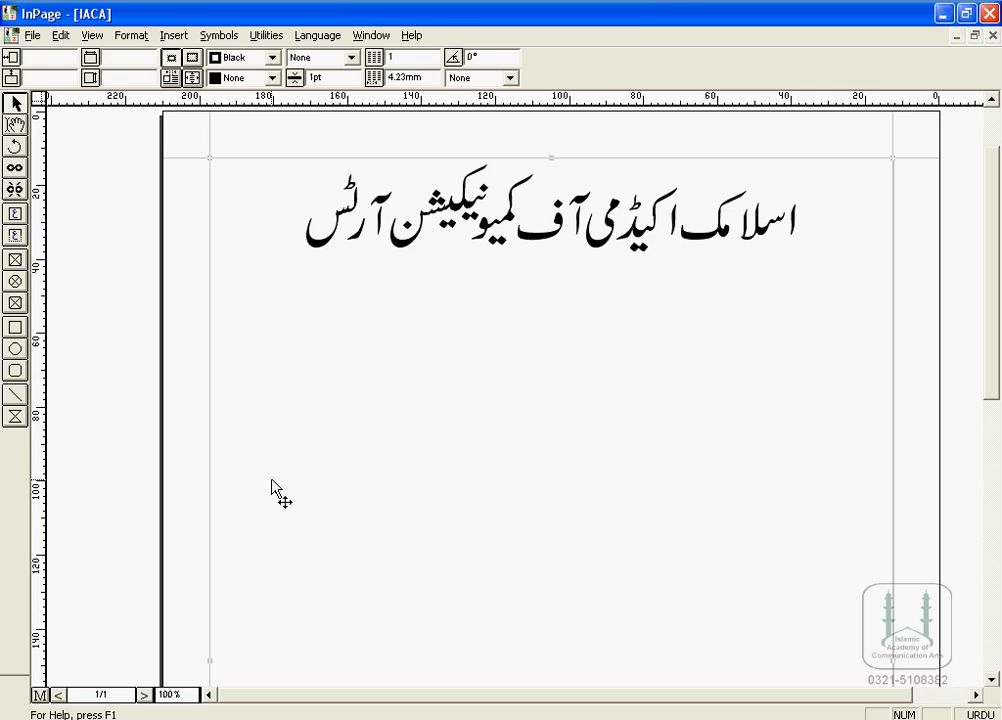
{"action": "key", "text": "alt+Tab"}
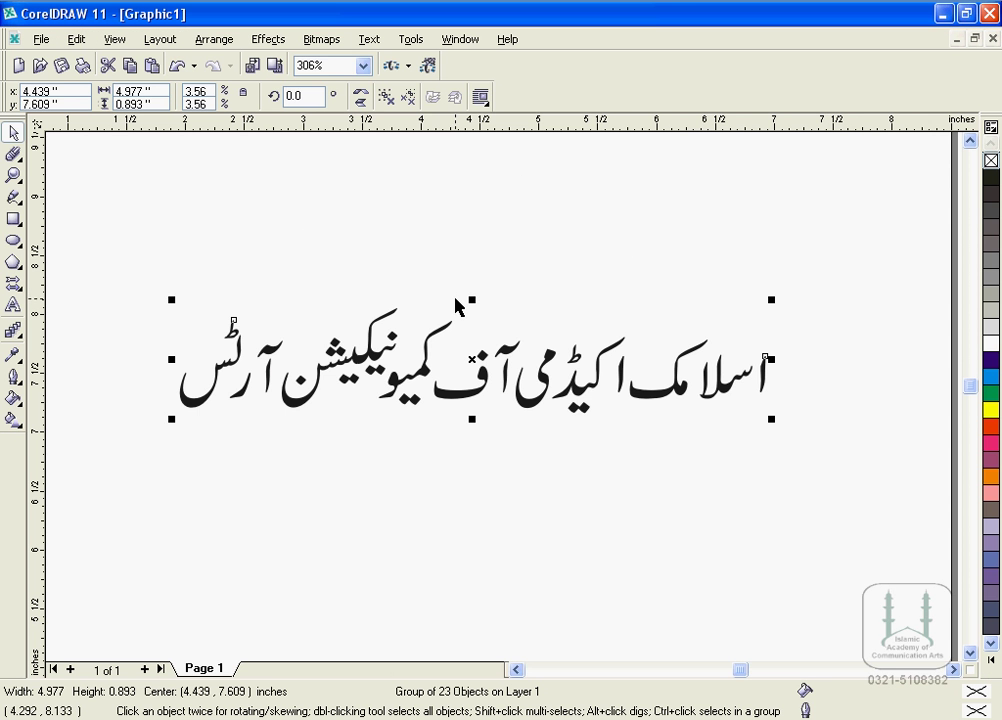